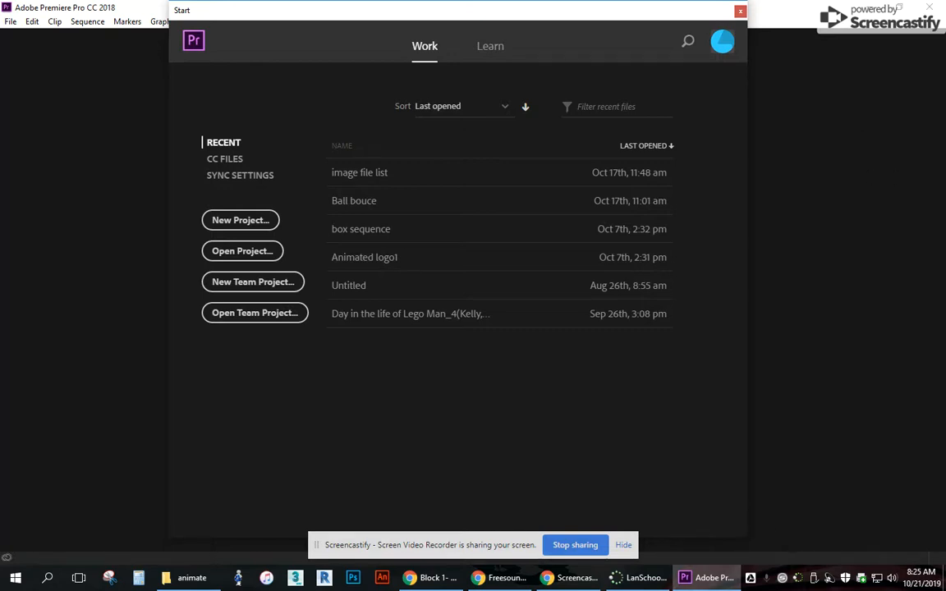
Bring up the animate folder and open ball bounce.mov in VLC media player to preview it.
click(188, 578)
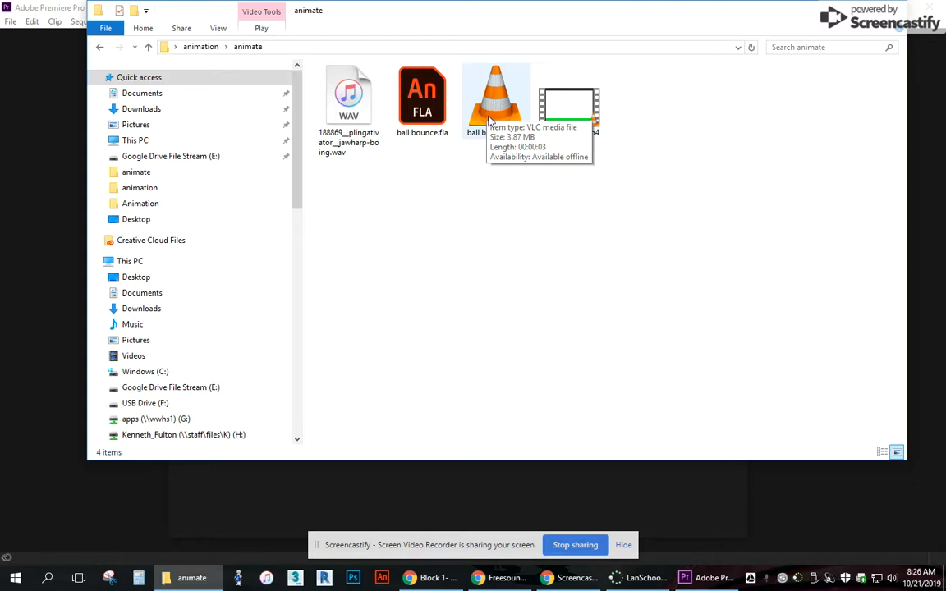
click(497, 109)
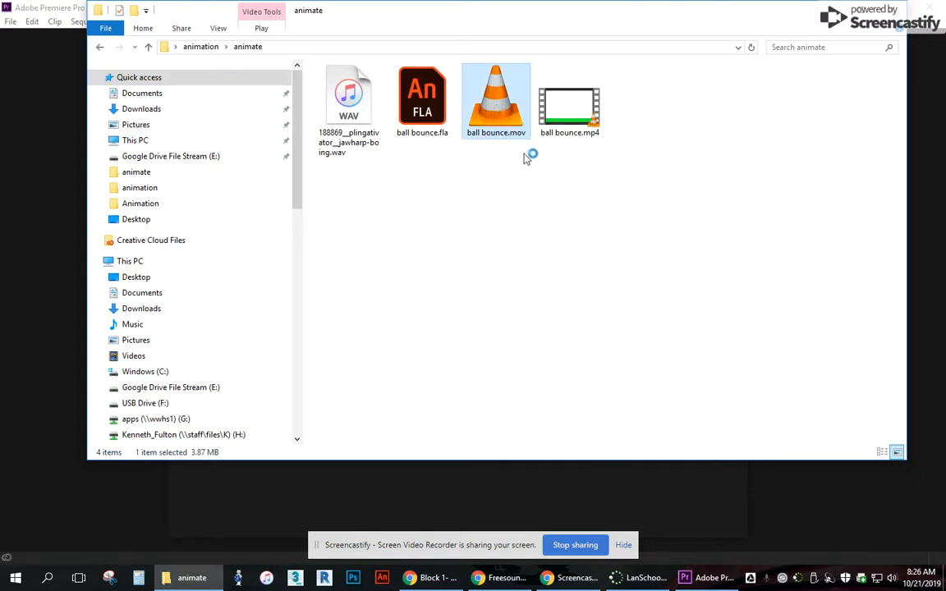
double_click(502, 102)
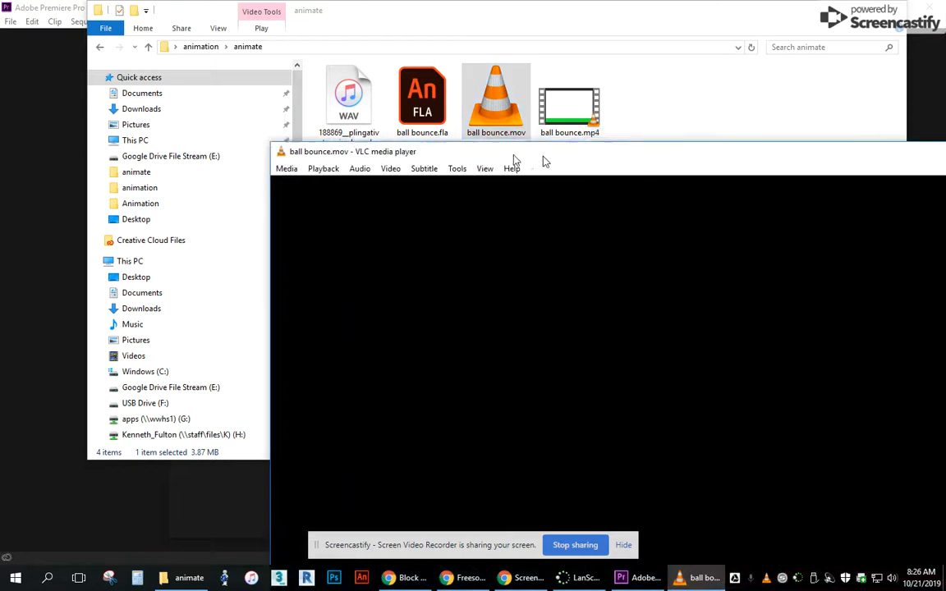
drag(543, 160, 327, 25)
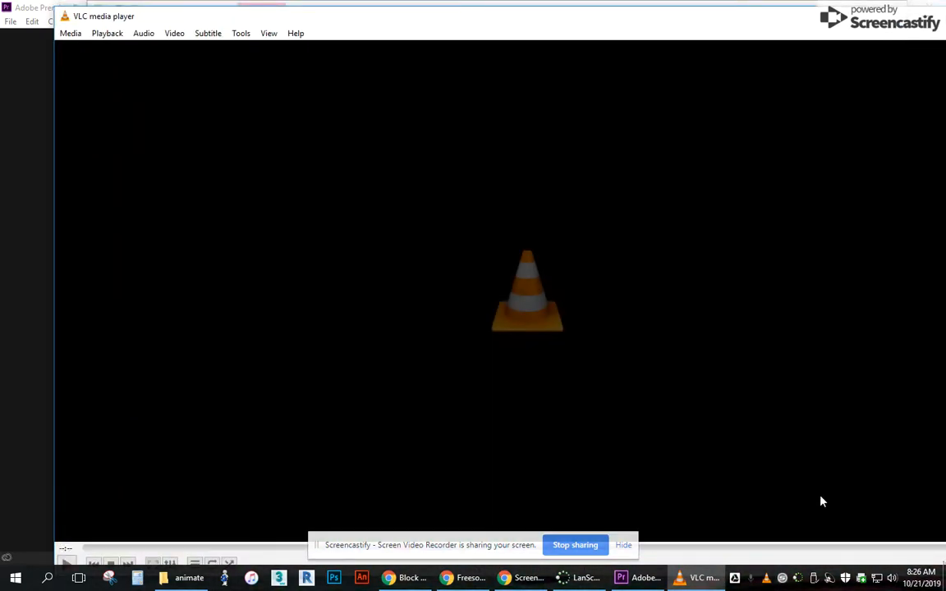
click(67, 563)
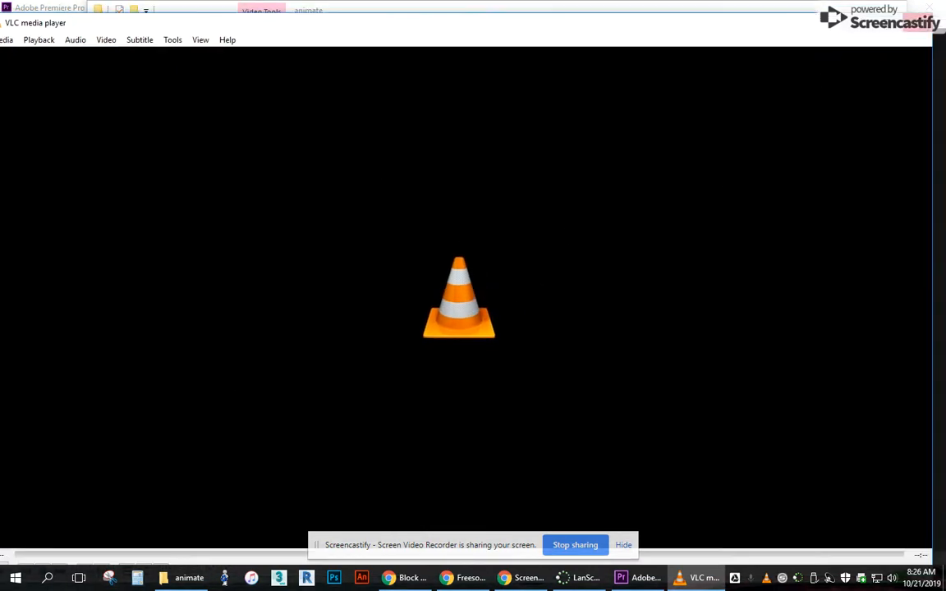
drag(669, 28, 945, 209)
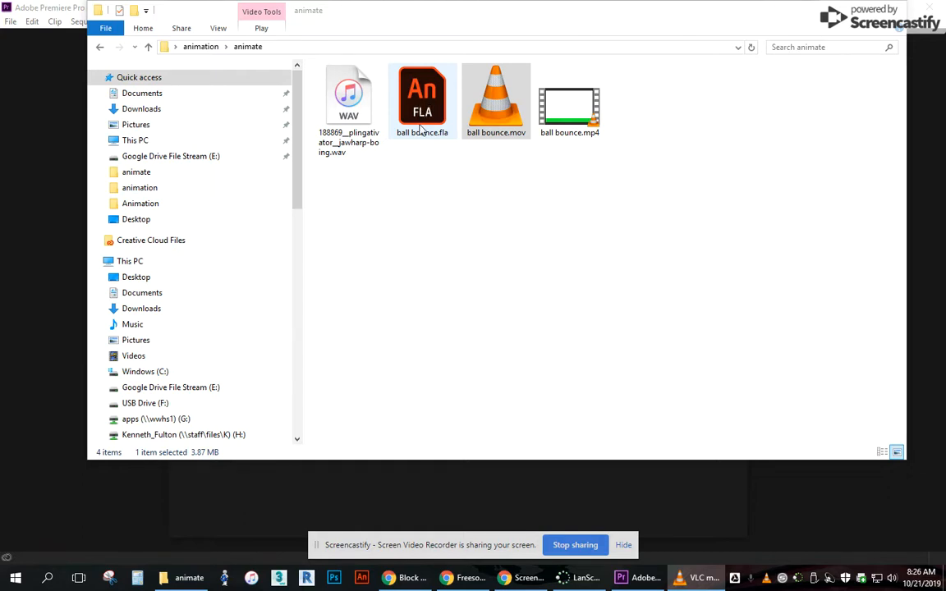
Check which programs are offered for opening ball bounce.mov, without choosing one.
right_click(491, 102)
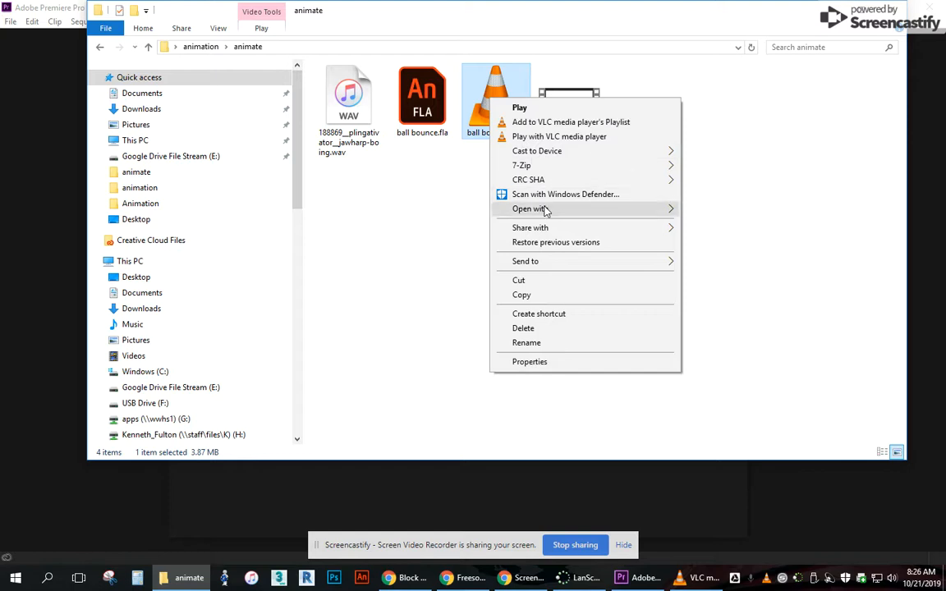
mouse_move(604, 210)
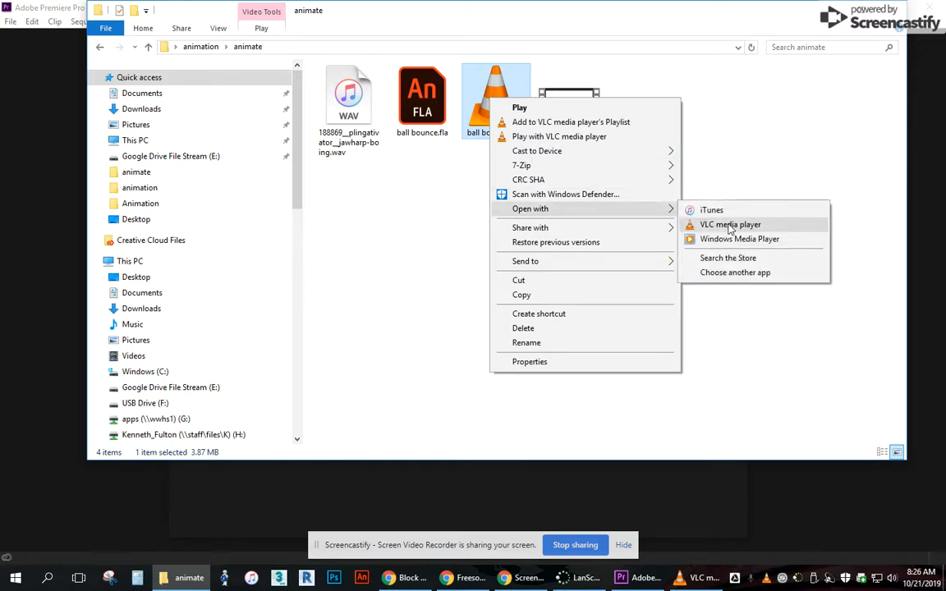
click(735, 156)
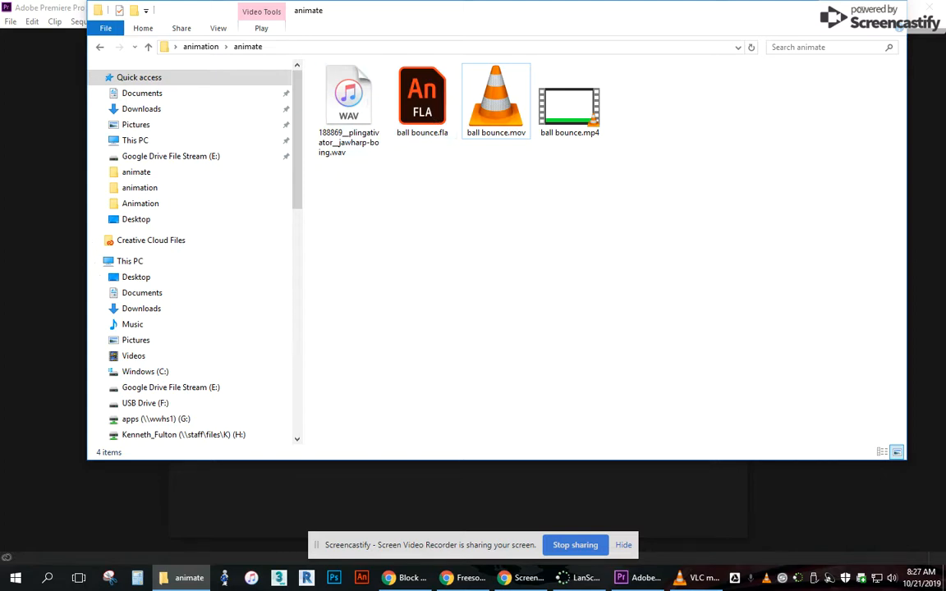
Switch to the Freesound website in Chrome and search its sounds for "boing".
click(463, 578)
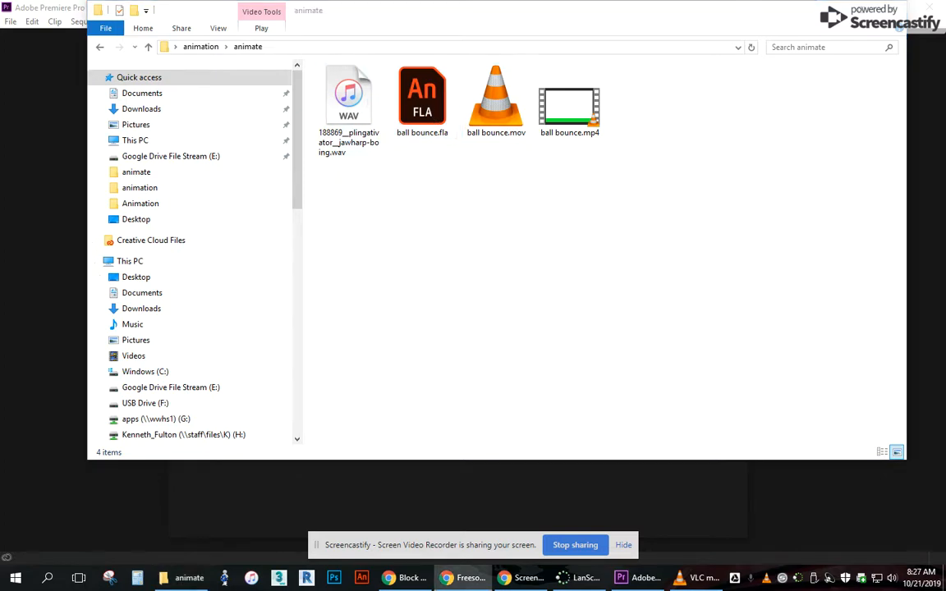
drag(945, 204, 383, 1)
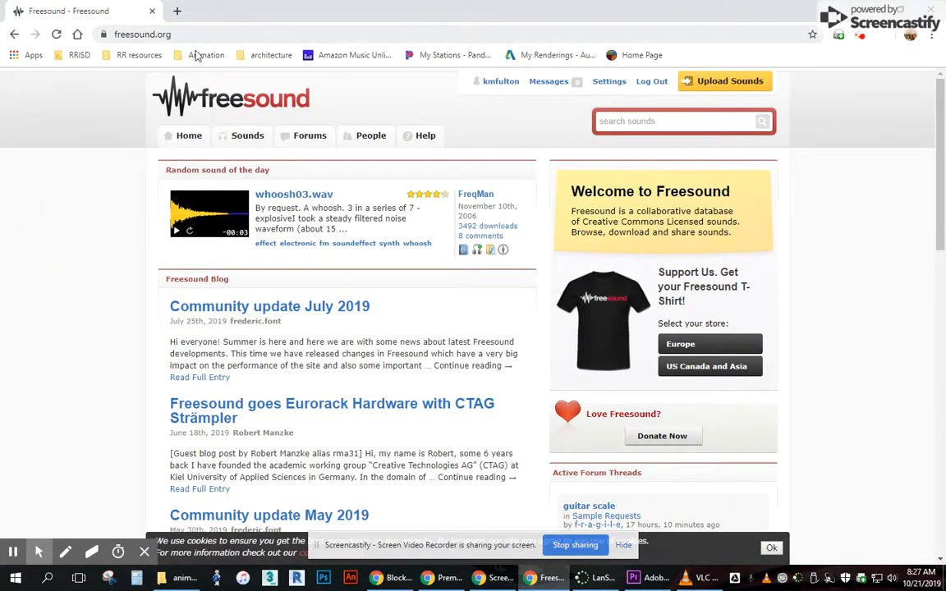
click(626, 124)
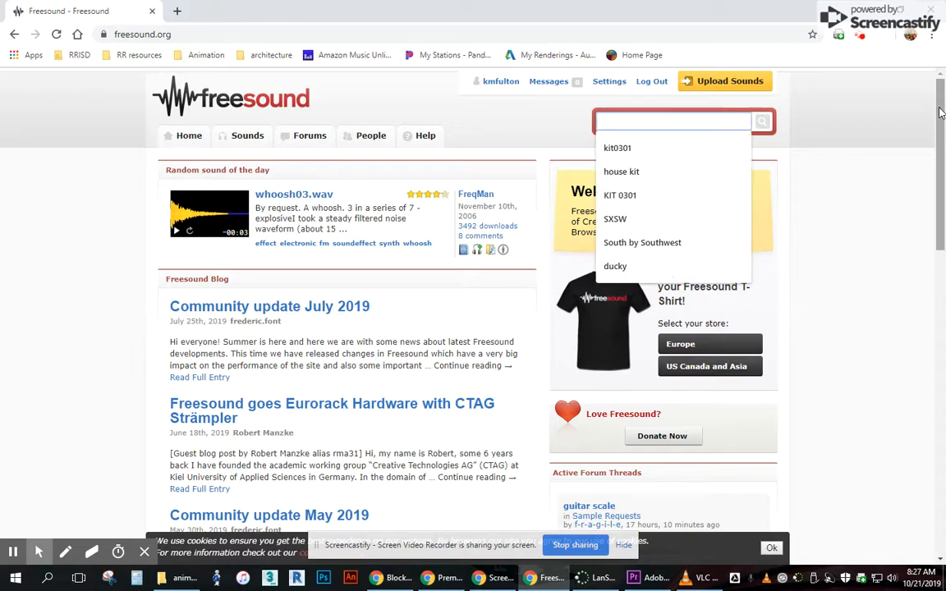
text(boing)
key(Return)
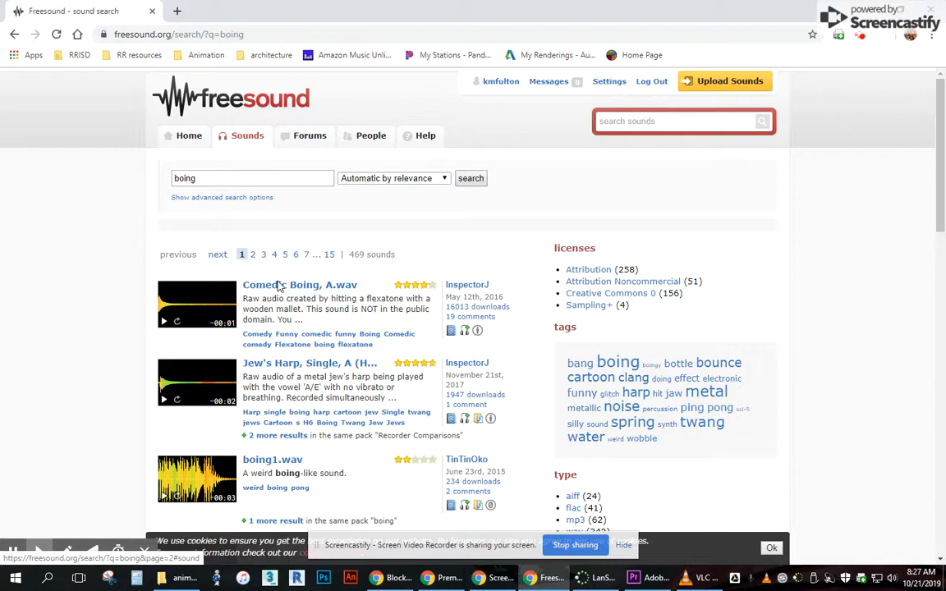
Browse the boing results and open the page of the "Jew's Harp, Single, A (H6 XY).wav" sound.
scroll(279, 287, down, 1)
scroll(279, 286, down, 2)
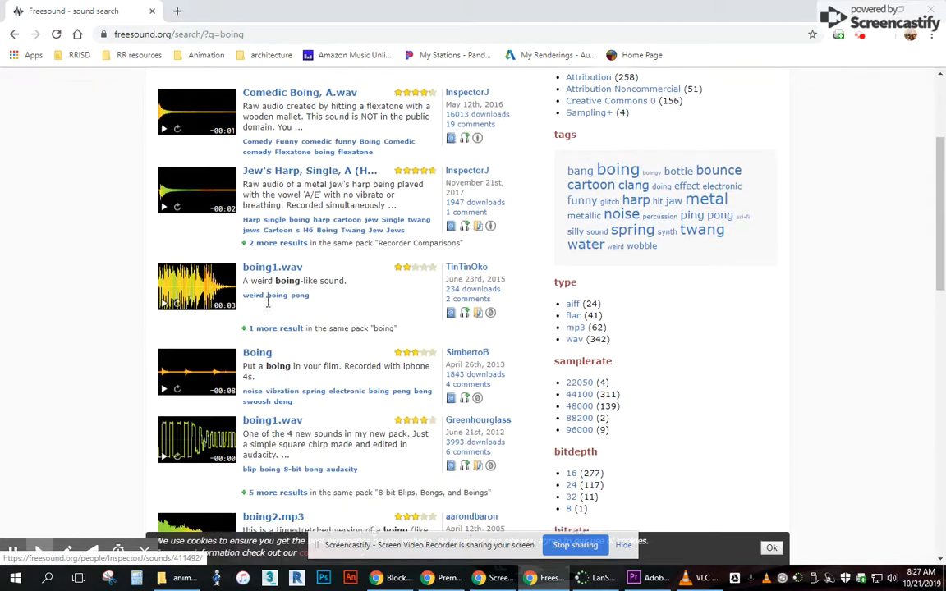
scroll(283, 292, down, 3)
scroll(279, 292, up, 6)
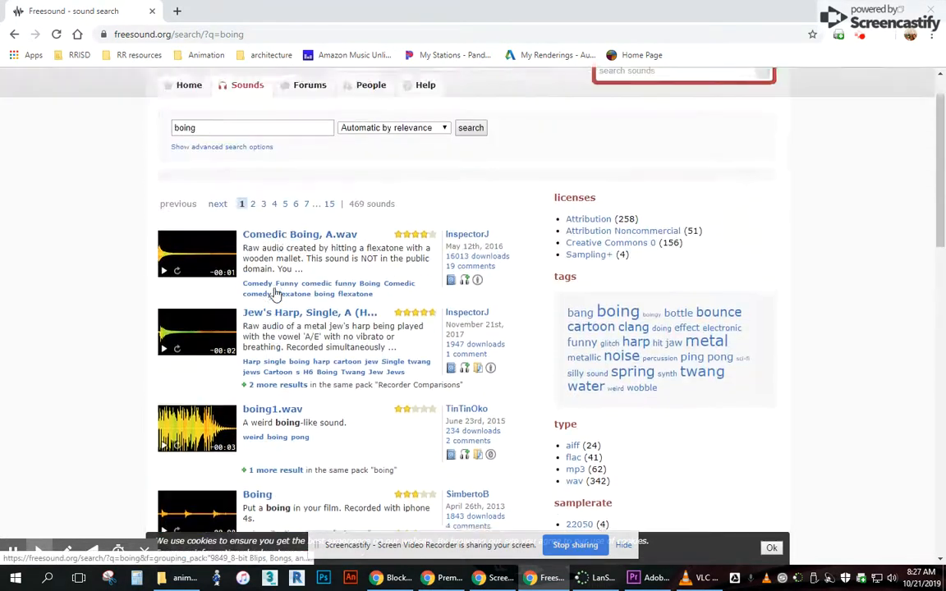
scroll(283, 271, down, 2)
click(271, 235)
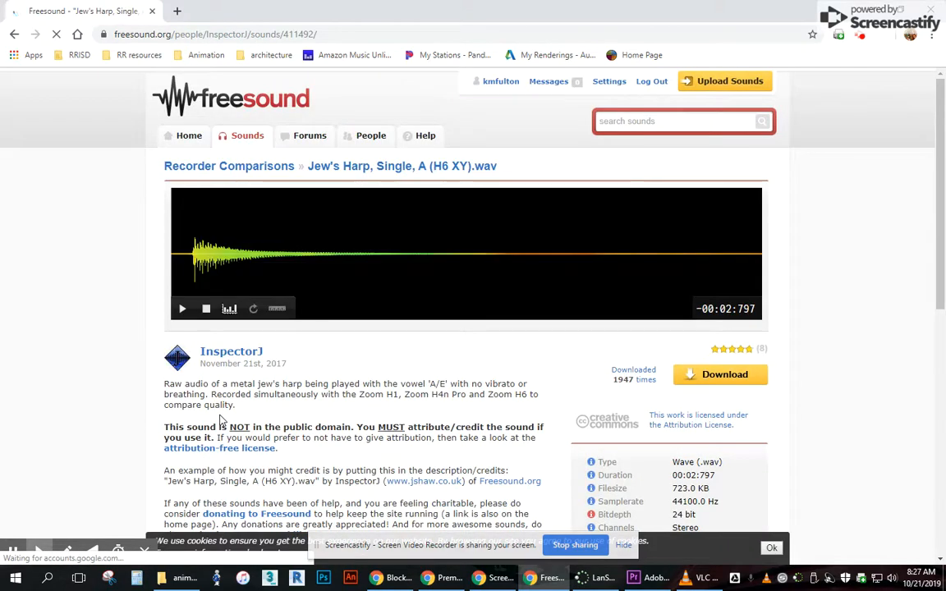
Preview the Jew's Harp sound and download its WAV file.
click(183, 309)
click(183, 309)
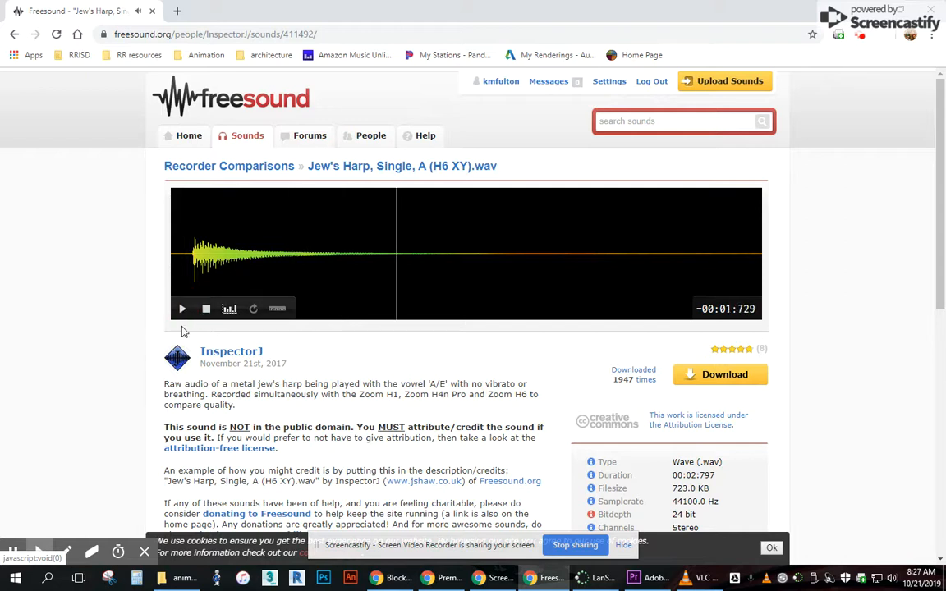
click(713, 382)
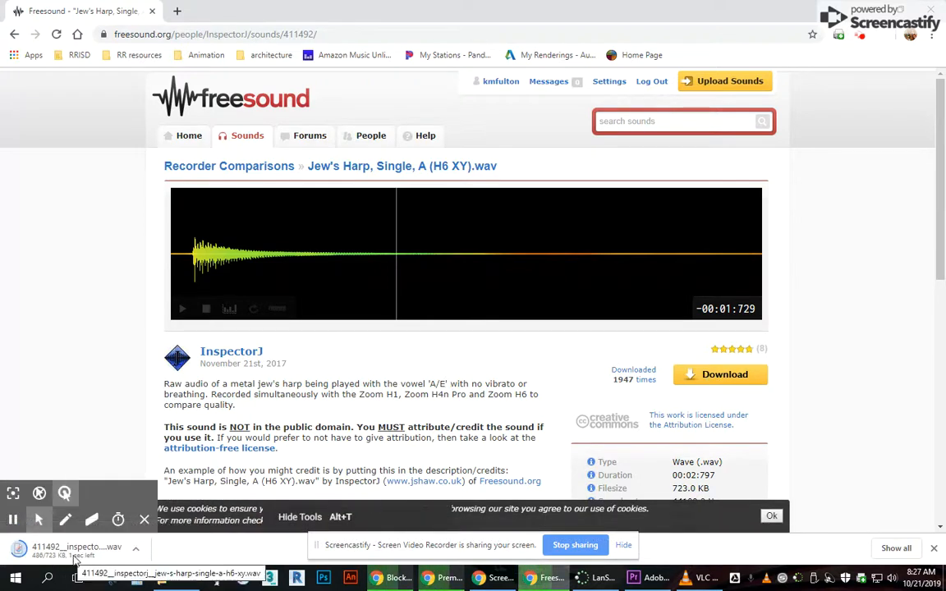
Return to the boing search results and look at the downloaded WAV file in its folder.
click(14, 34)
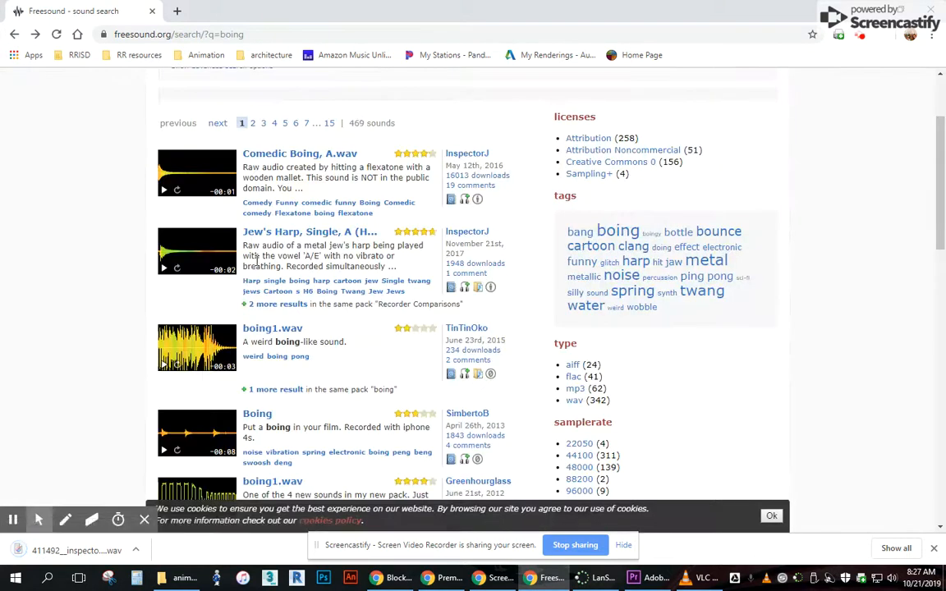
click(136, 549)
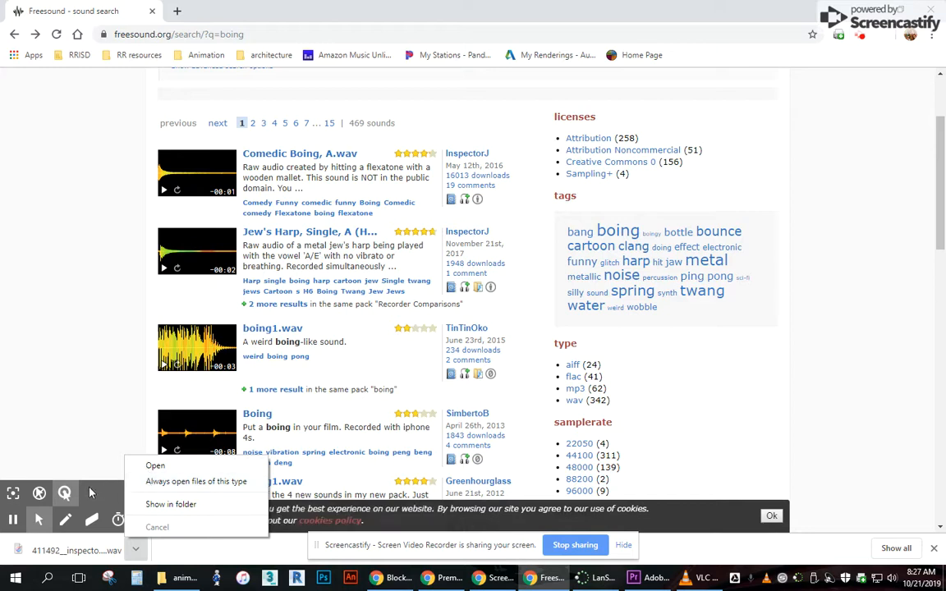
click(166, 506)
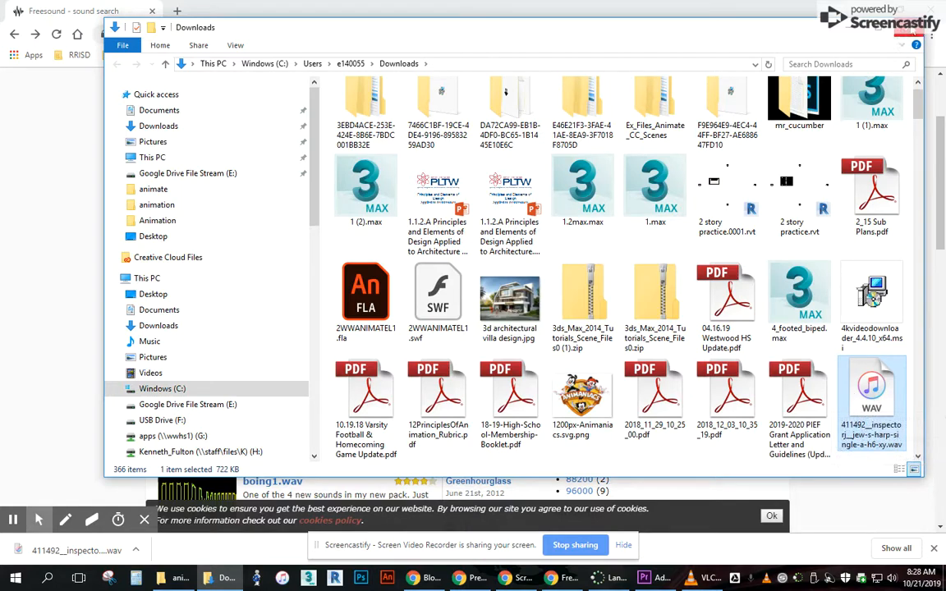
click(908, 27)
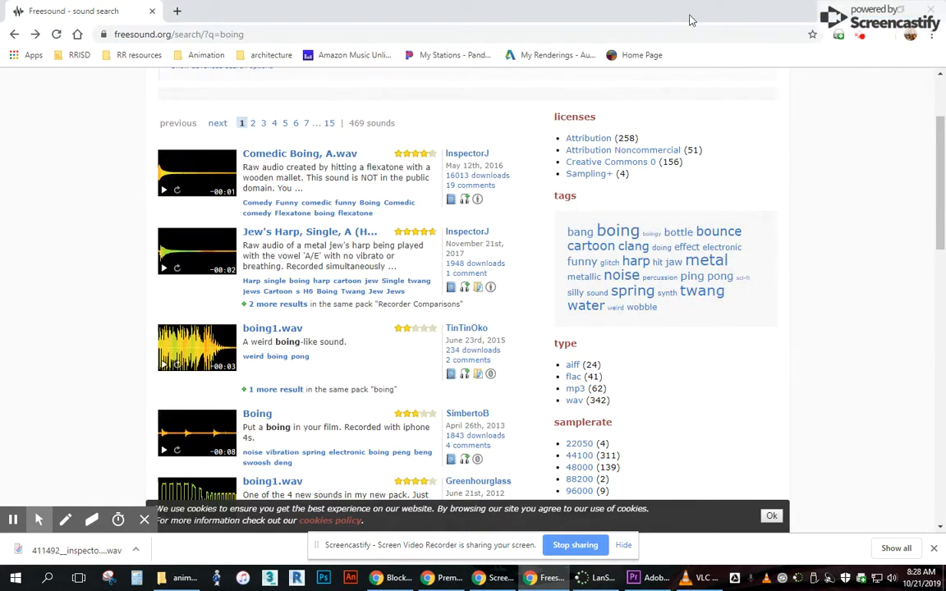
Switch to Premiere Pro and create a new project on the H: drive, named with the surname followed by "_ballbounce".
click(870, 10)
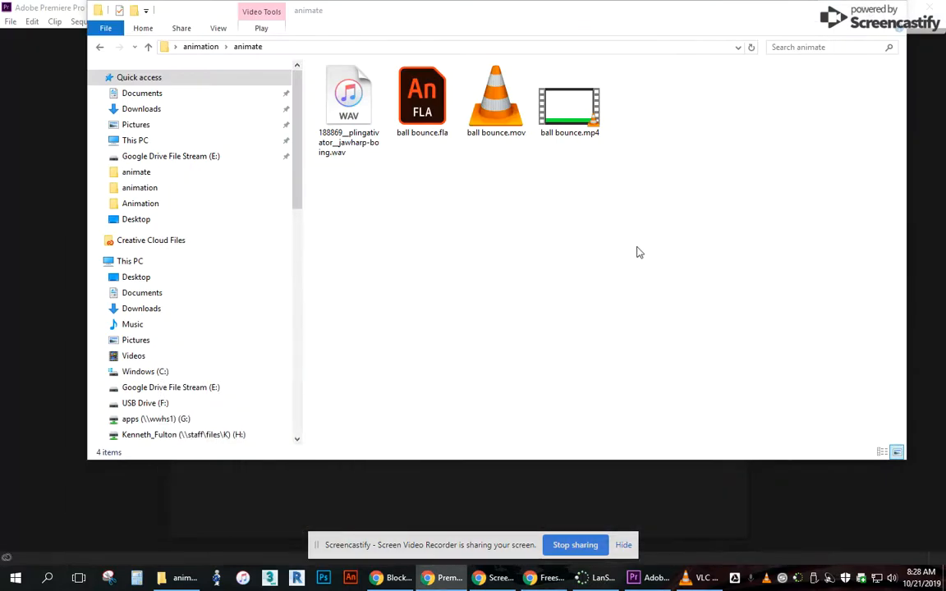
click(832, 10)
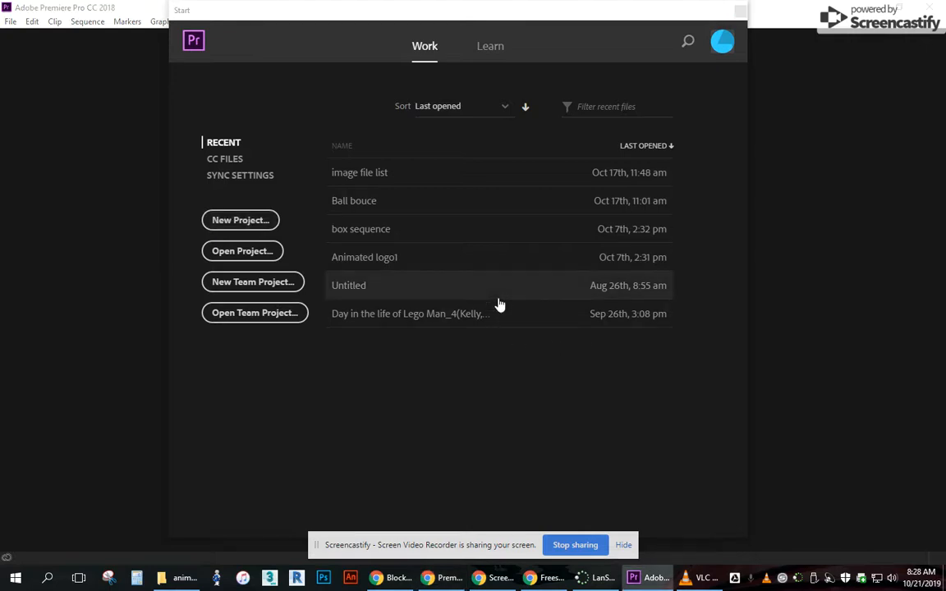
click(238, 219)
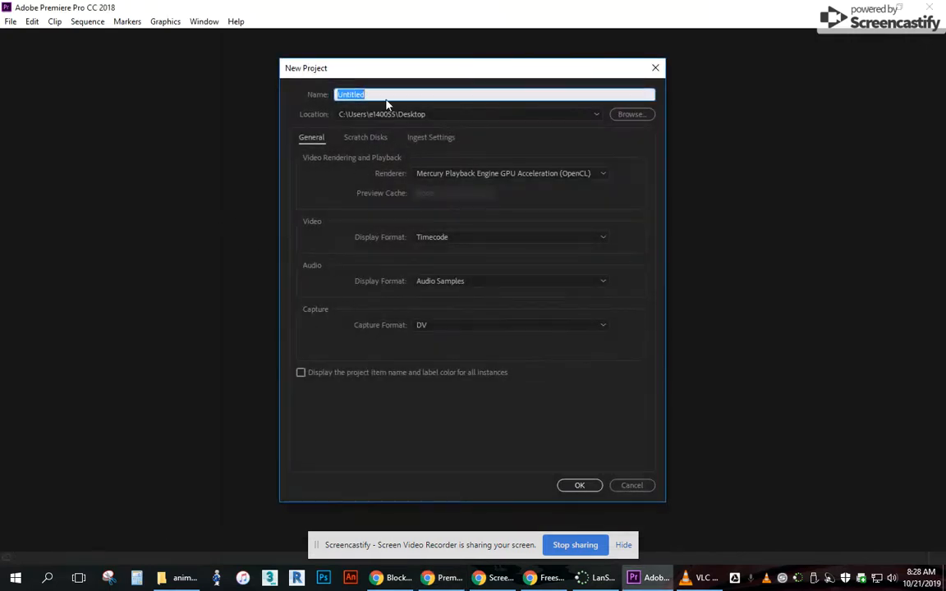
text(Fulton_ballbounce)
click(598, 116)
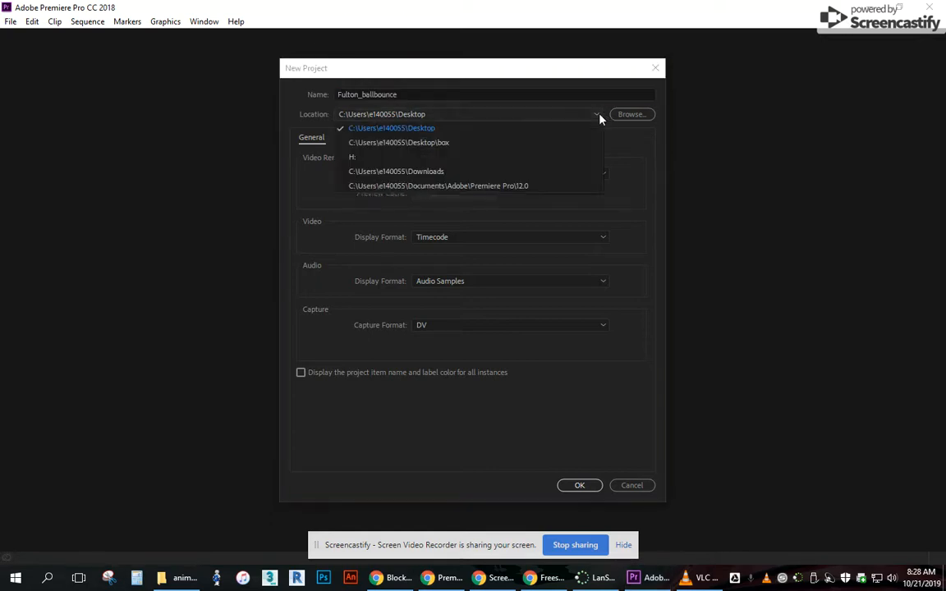
click(354, 159)
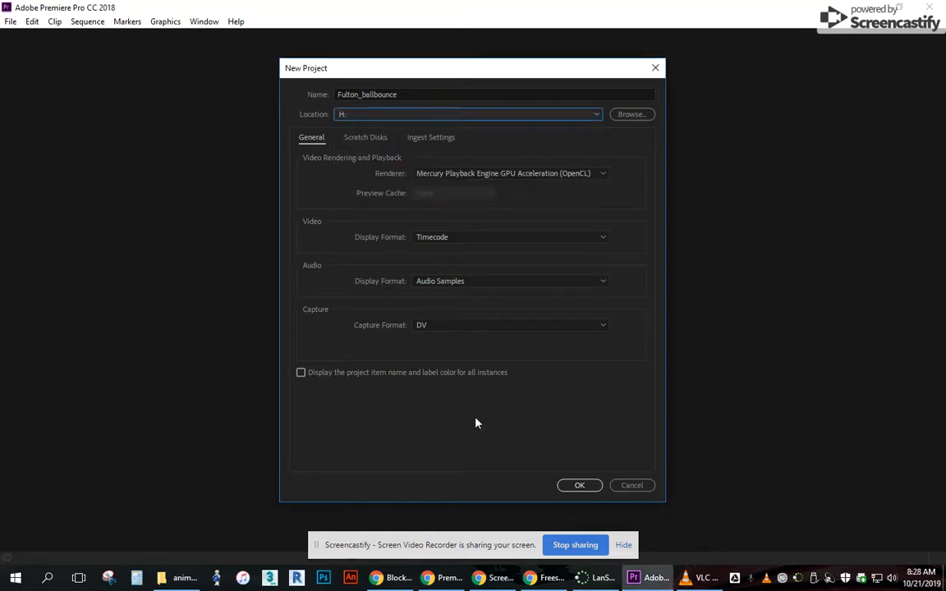
click(580, 486)
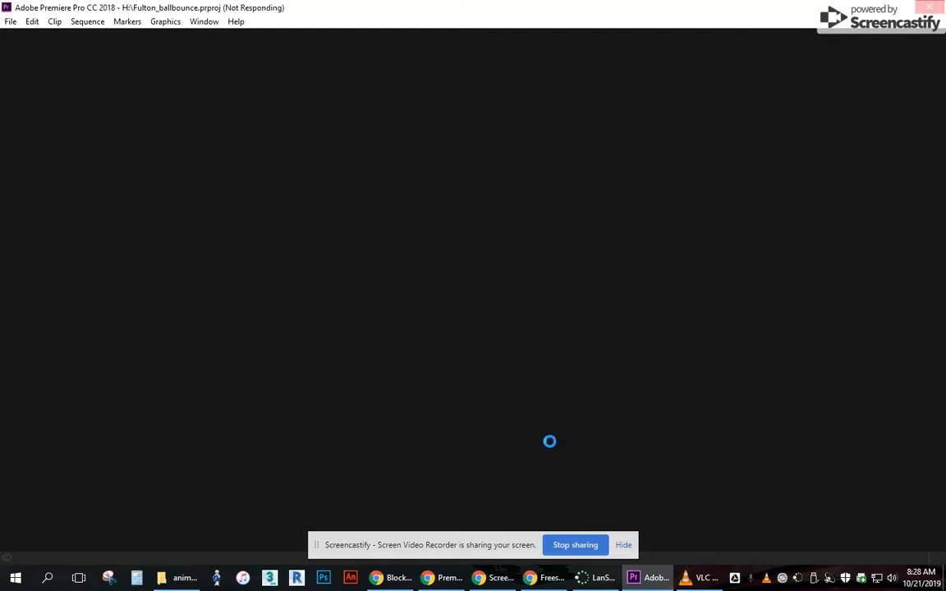
click(623, 546)
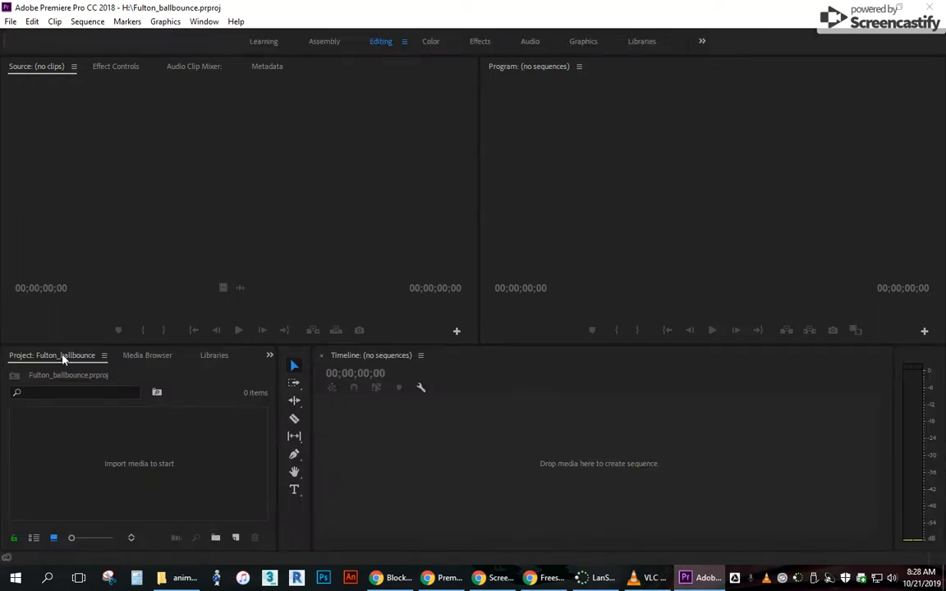
Import ball bounce.mov from the animate folder into the project.
click(119, 460)
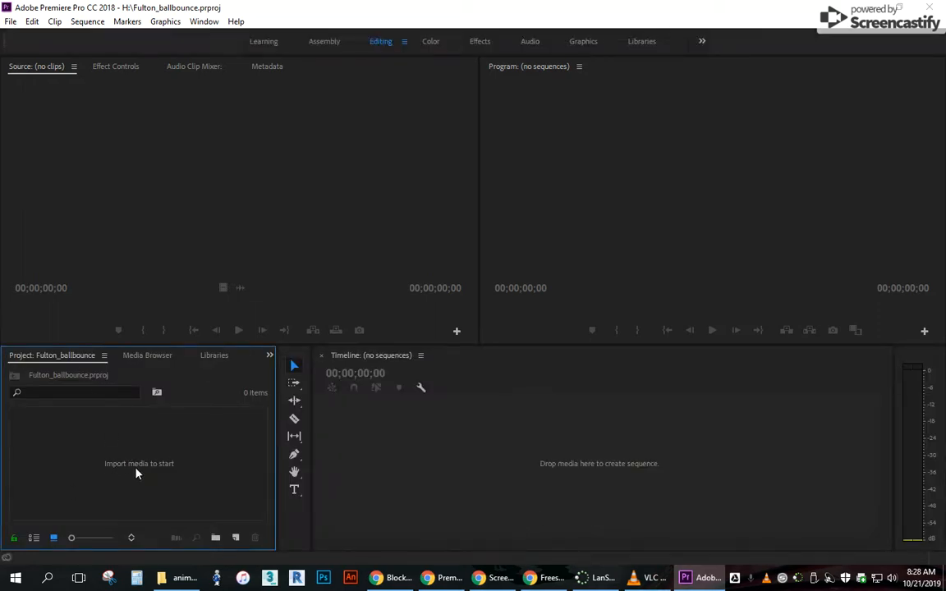
double_click(140, 470)
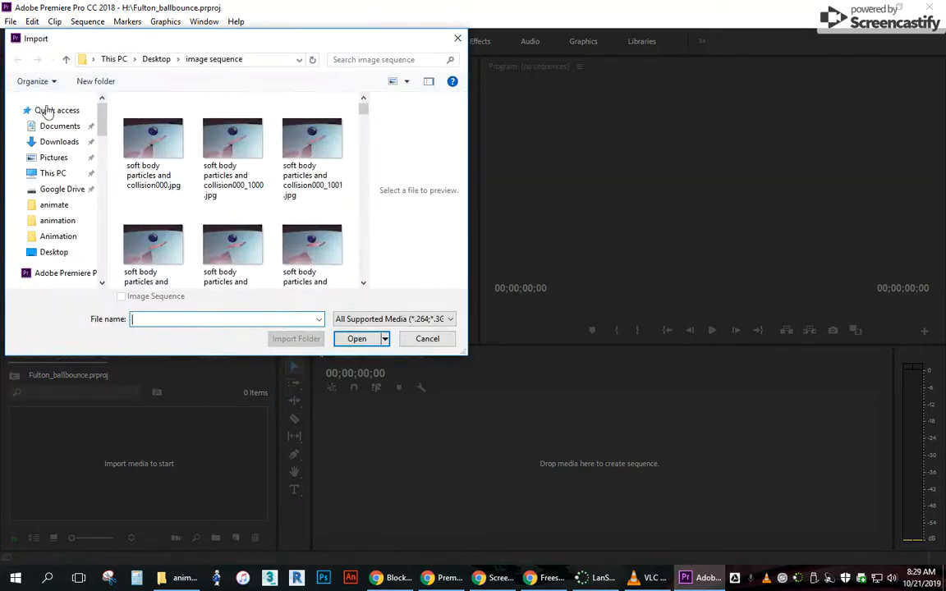
click(51, 207)
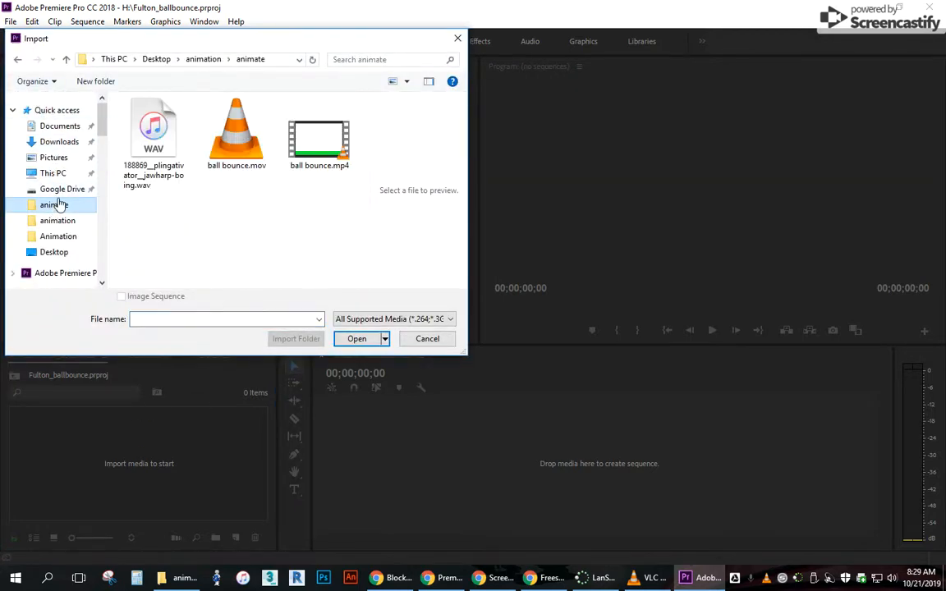
click(234, 143)
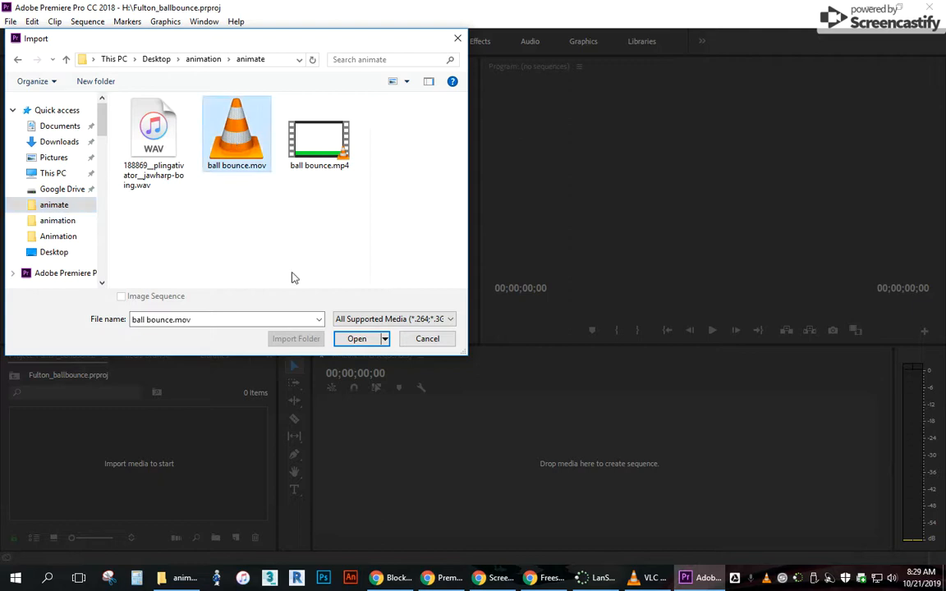
click(356, 340)
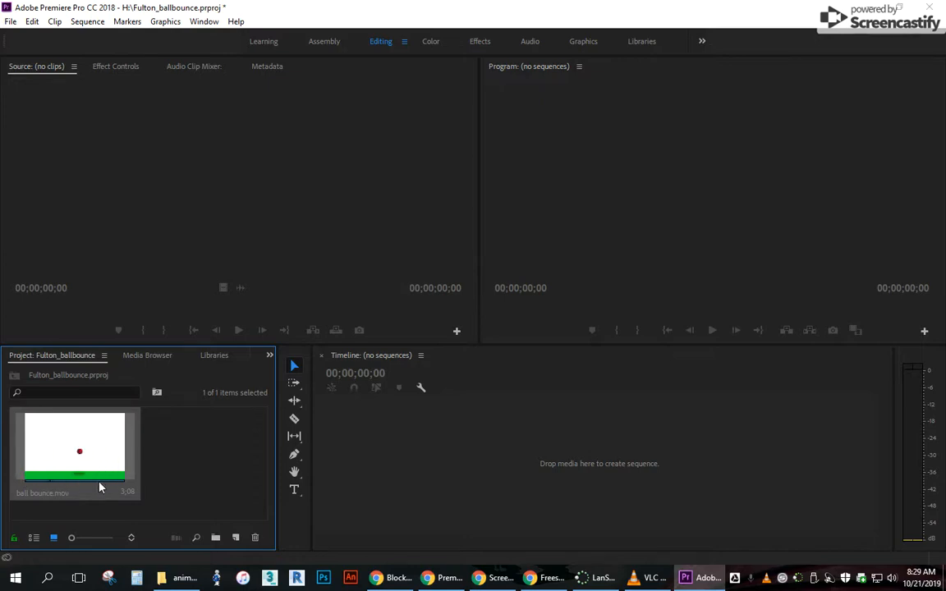
Import the downloaded jawharp-boing WAV file from the animate folder into the project.
double_click(210, 462)
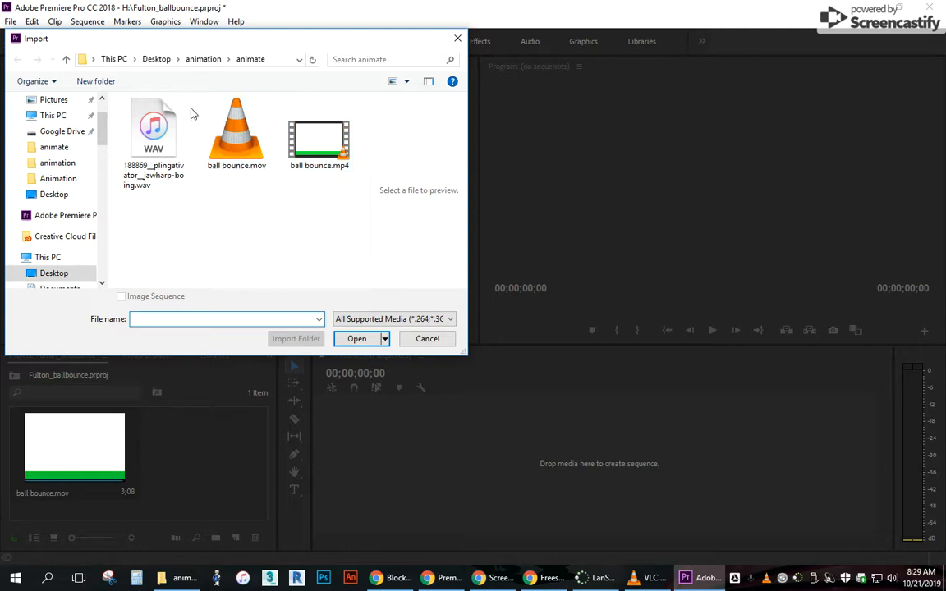
click(162, 127)
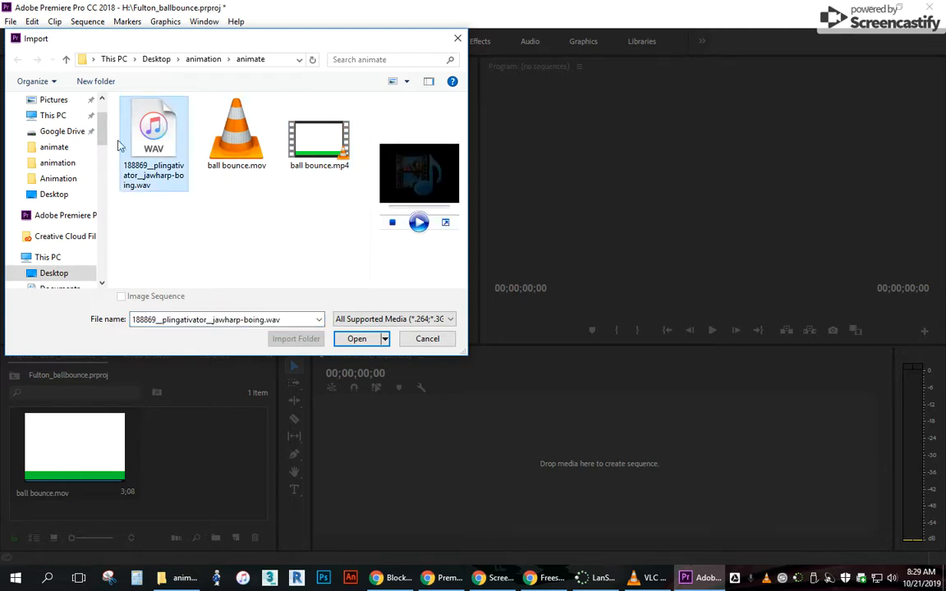
click(355, 339)
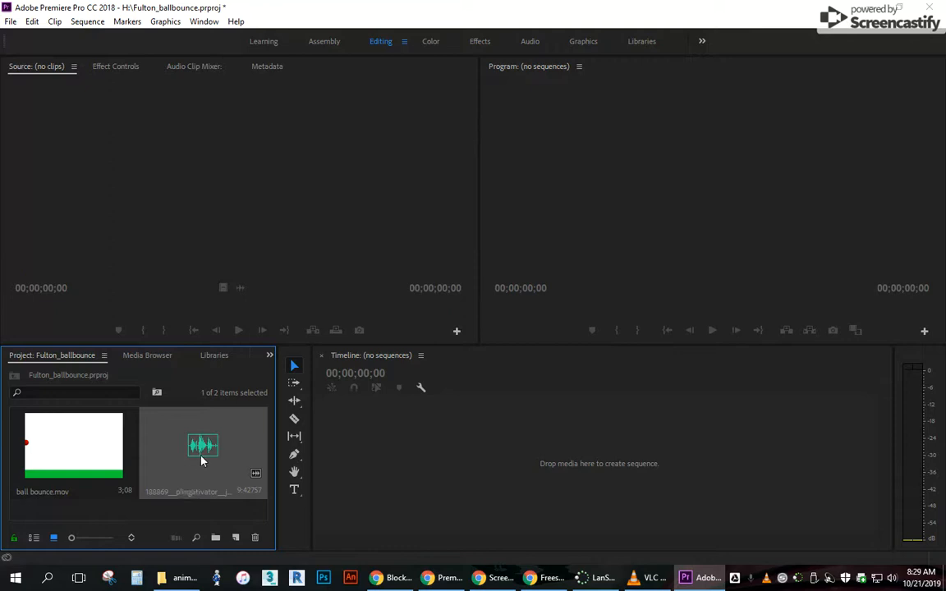
Create a sequence from ball bounce.mov in the empty timeline and play it through.
click(69, 443)
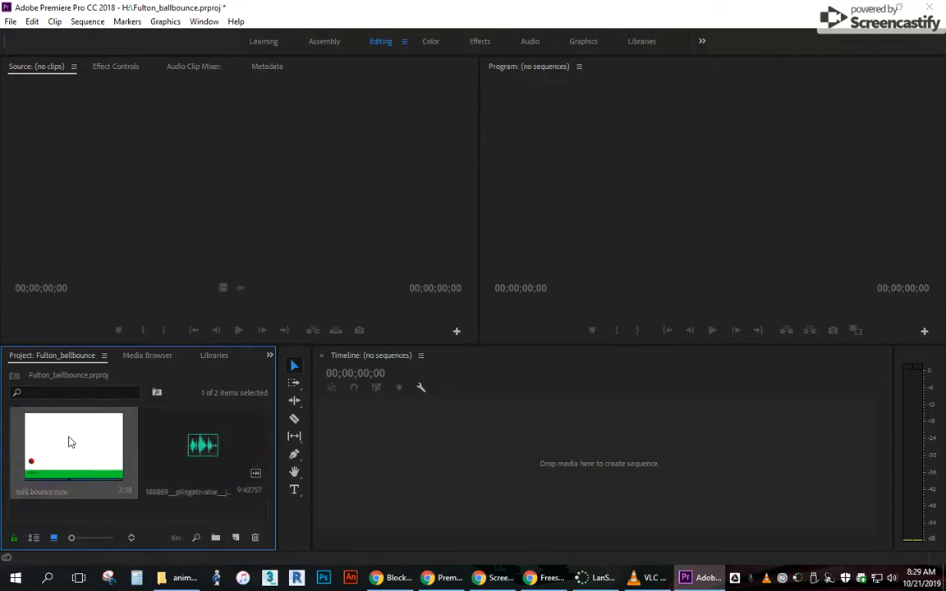
drag(69, 443, 362, 446)
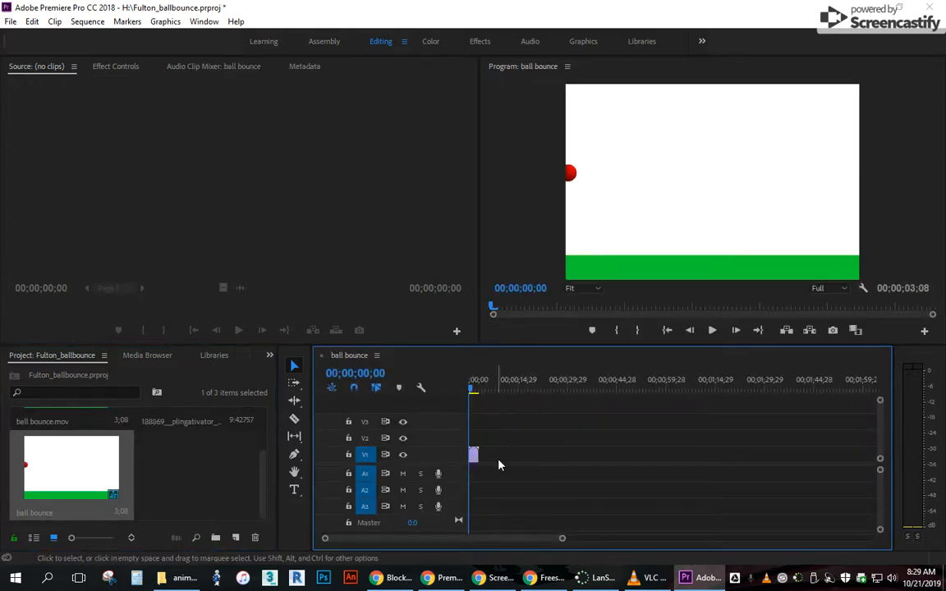
click(712, 330)
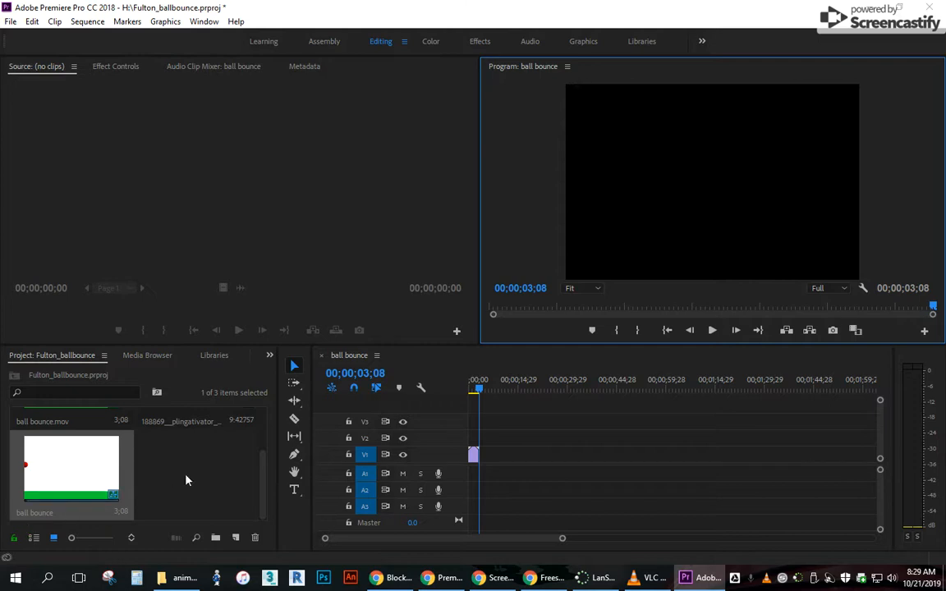
Place the jawharp-boing clip on audio track A1 at the start of the sequence and play part of it.
scroll(186, 480, up, 2)
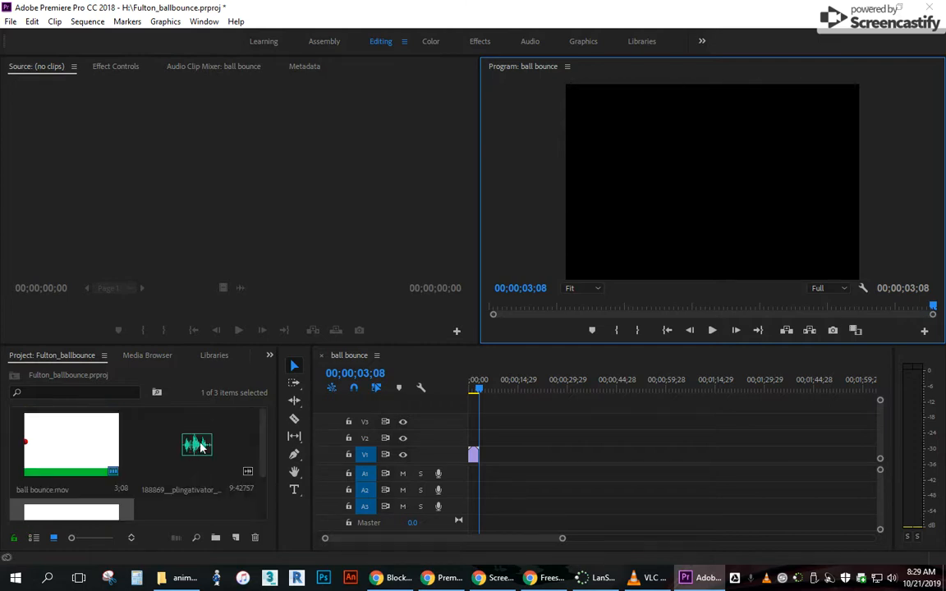
drag(179, 449, 467, 480)
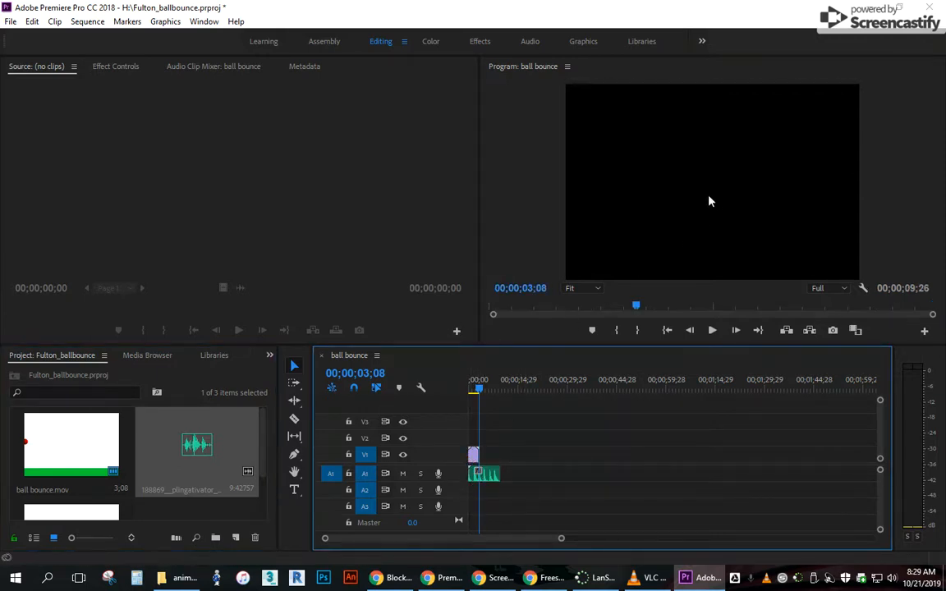
click(712, 331)
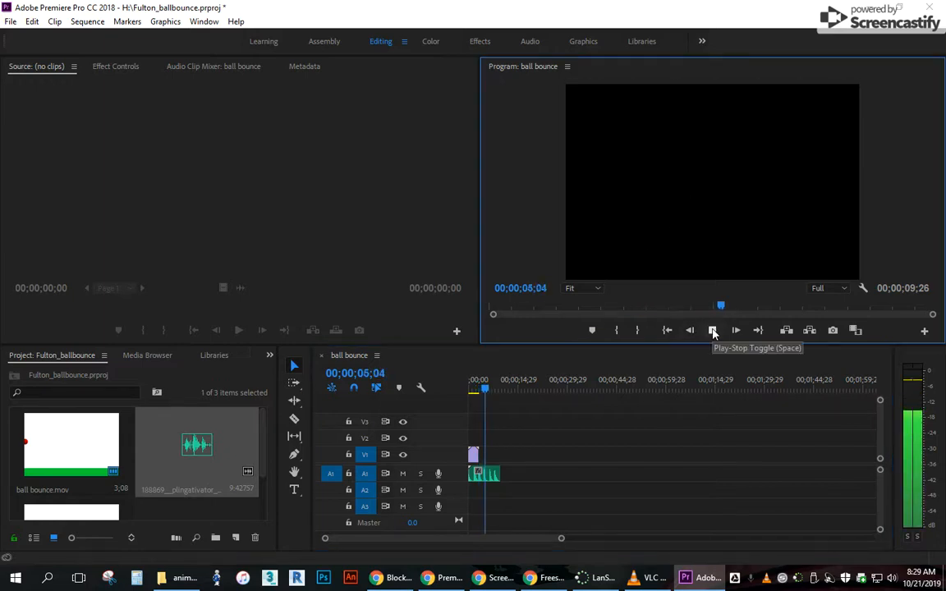
click(712, 330)
Play the sequence twice from the start to compare the boing sounds with the ball's bounces.
drag(491, 391, 473, 391)
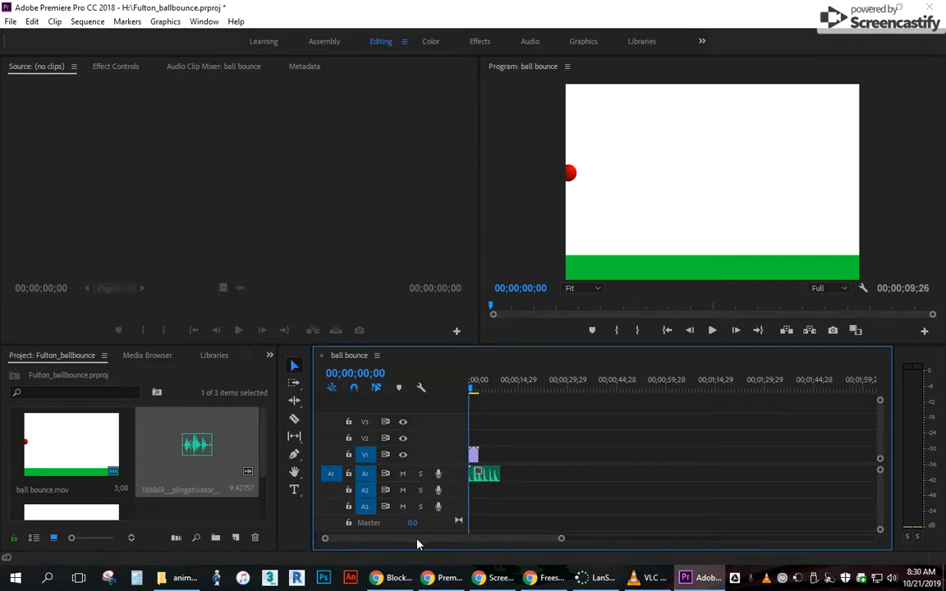
drag(561, 542, 480, 546)
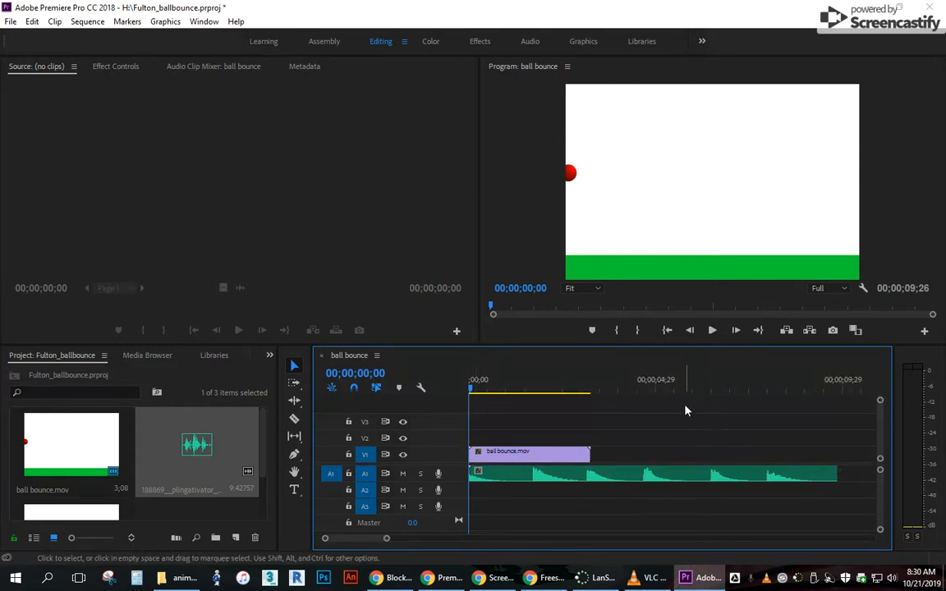
click(712, 330)
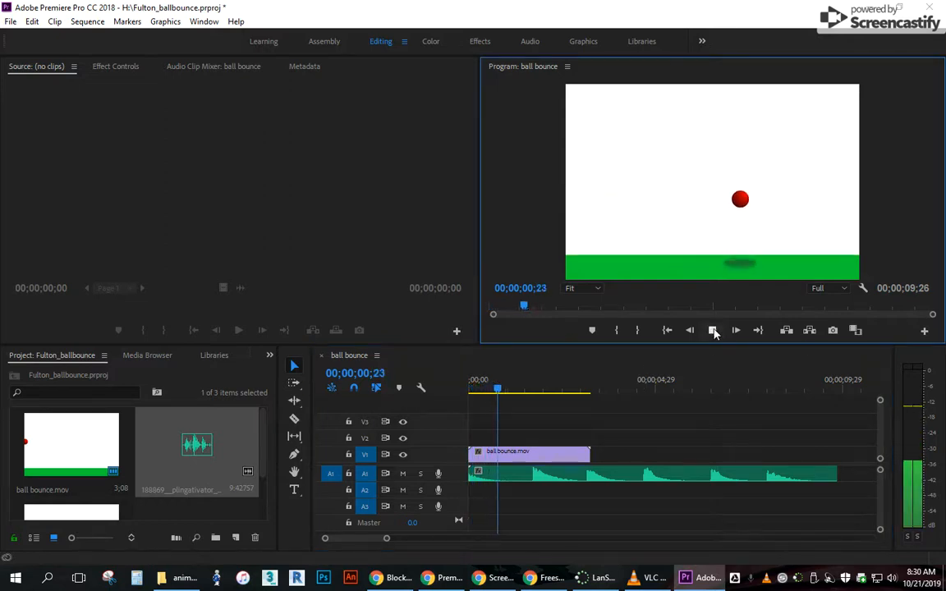
click(712, 330)
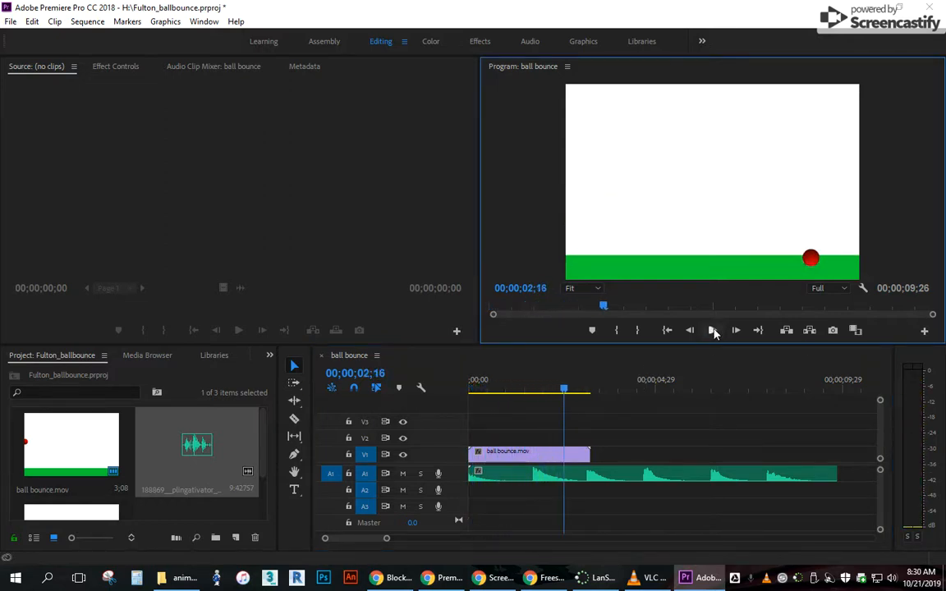
drag(563, 398, 422, 391)
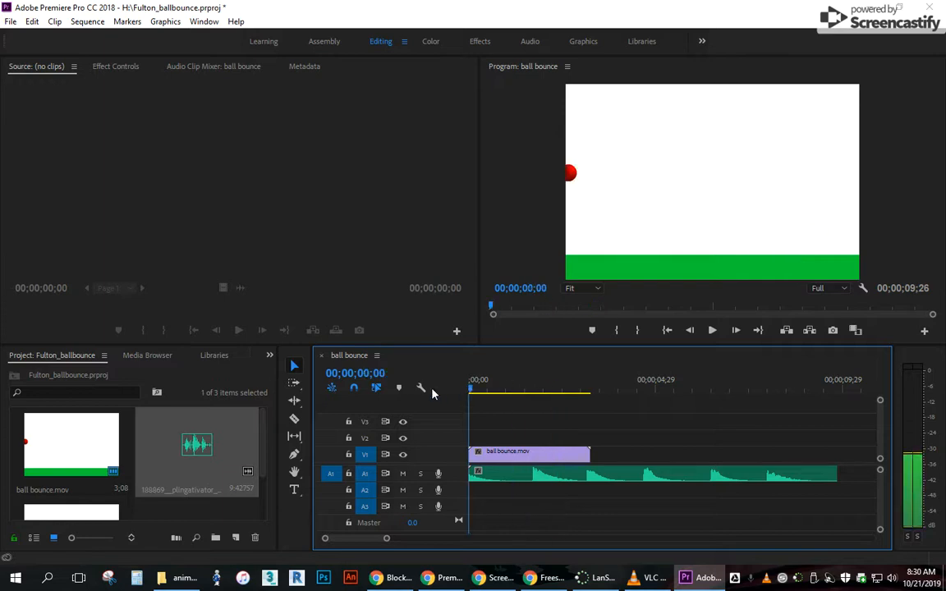
click(712, 331)
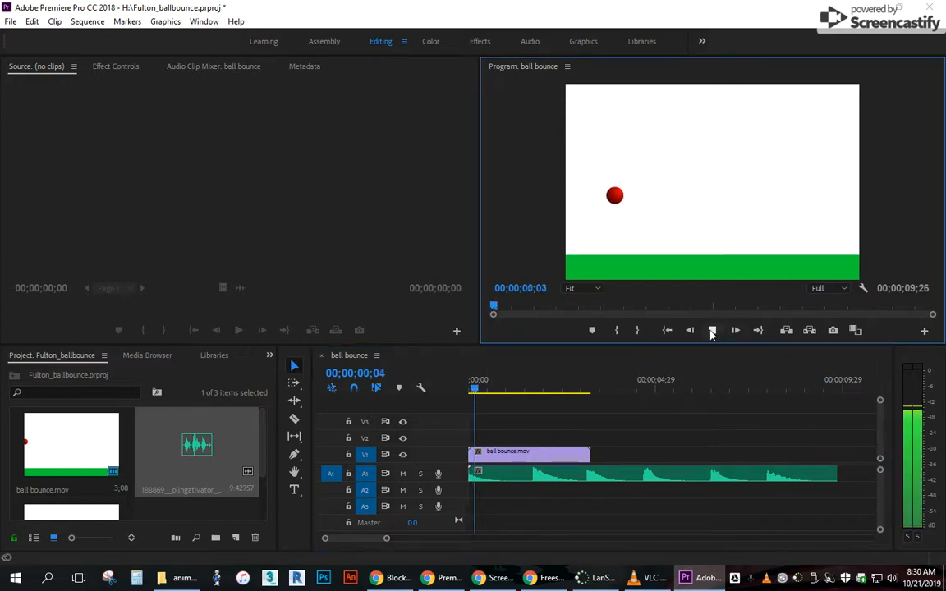
click(712, 331)
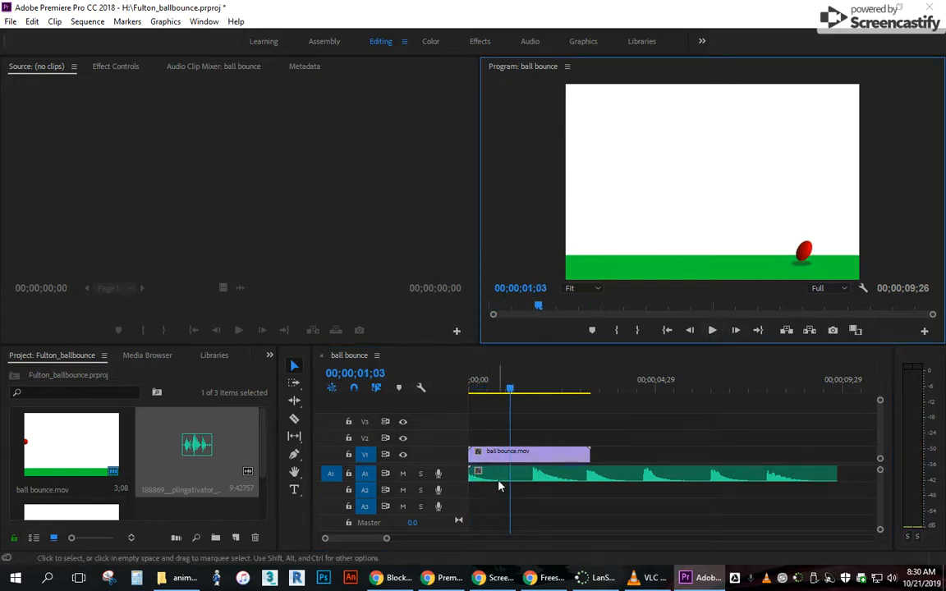
Shift the boing clip on A1 to start about 9 frames into the sequence, checking it against the ball's first bounce.
click(522, 475)
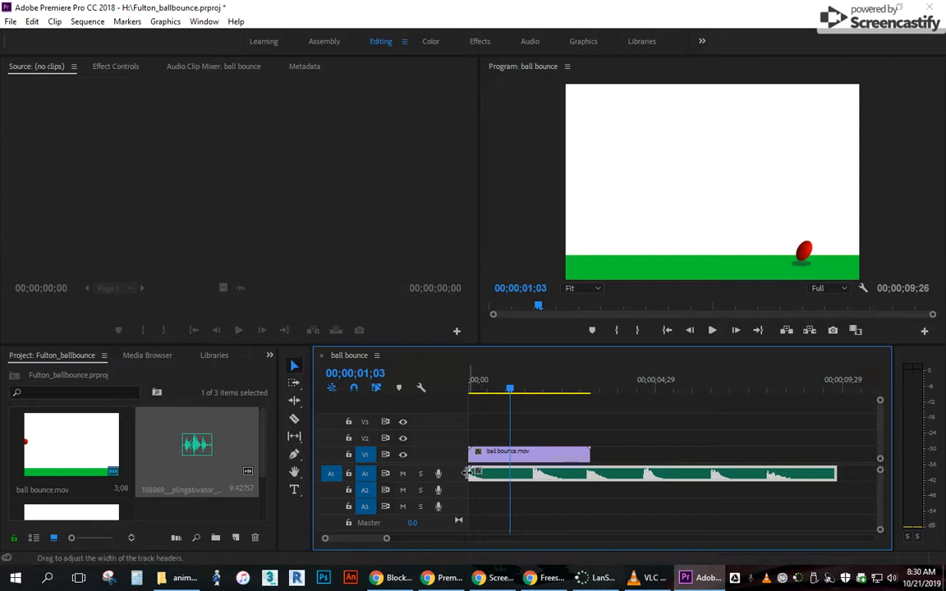
drag(533, 475, 546, 477)
drag(515, 387, 479, 389)
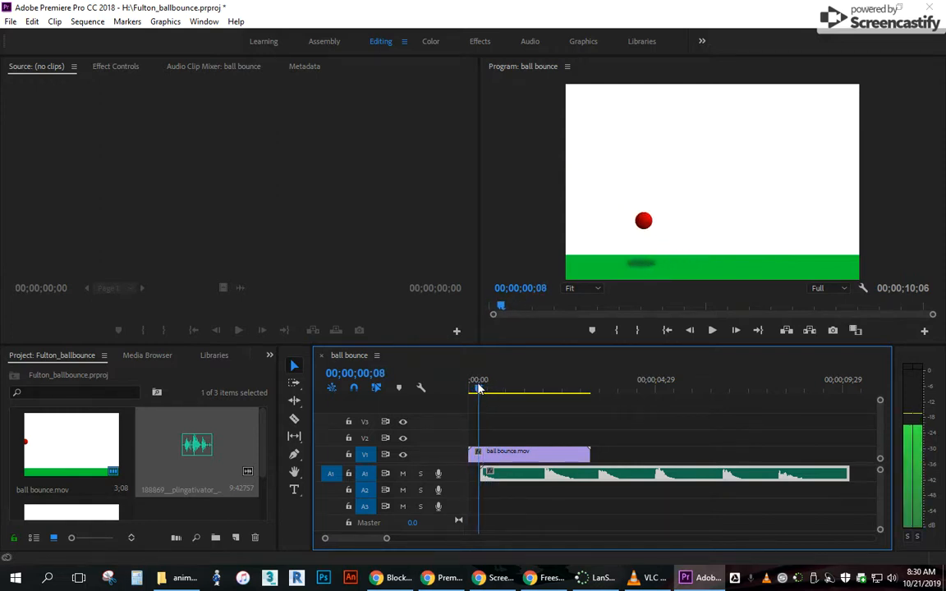
key(XF86AudioLowerVolume)
key(XF86AudioLowerVolume)
key(XF86AudioLowerVolume)
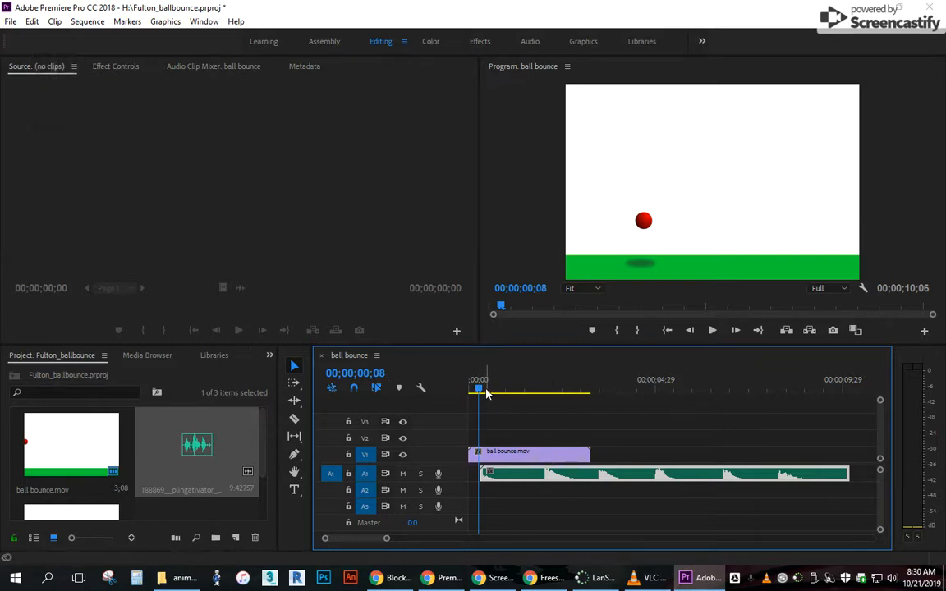
drag(479, 393, 482, 392)
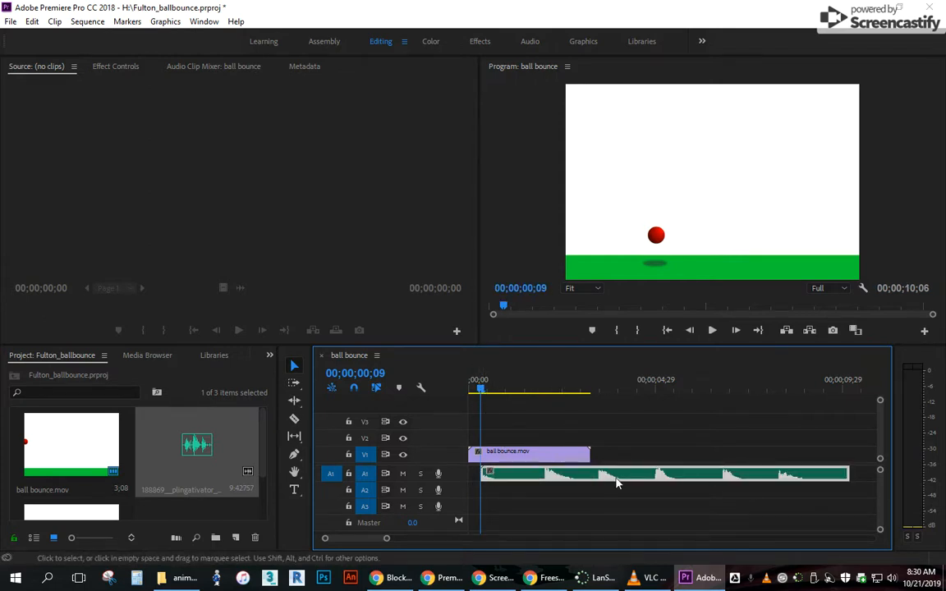
Trim the end of the A1 audio clip to just before its second boing and play the result.
mouse_move(590, 481)
mouse_down()
mouse_move(612, 475)
mouse_move(583, 482)
mouse_up()
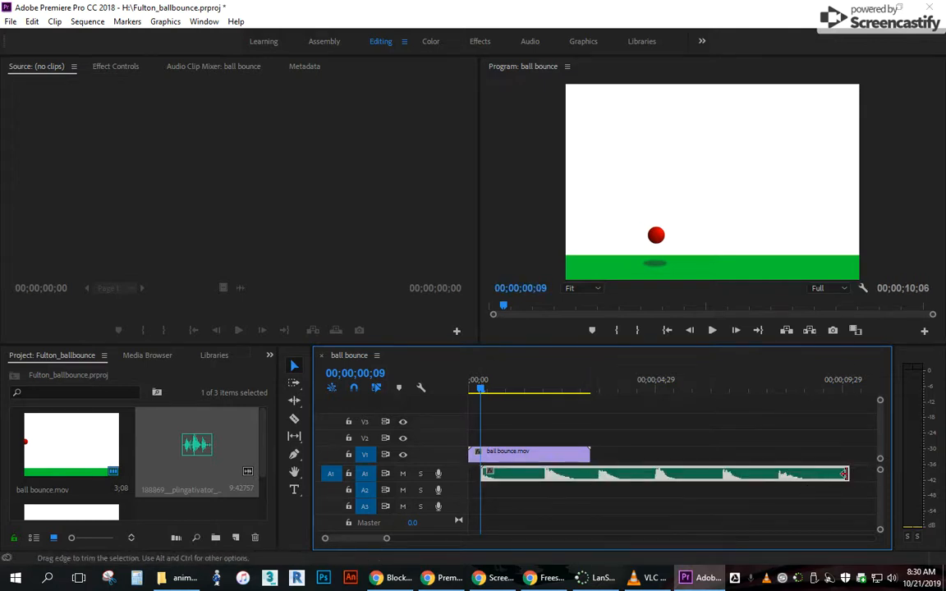
drag(844, 474, 534, 461)
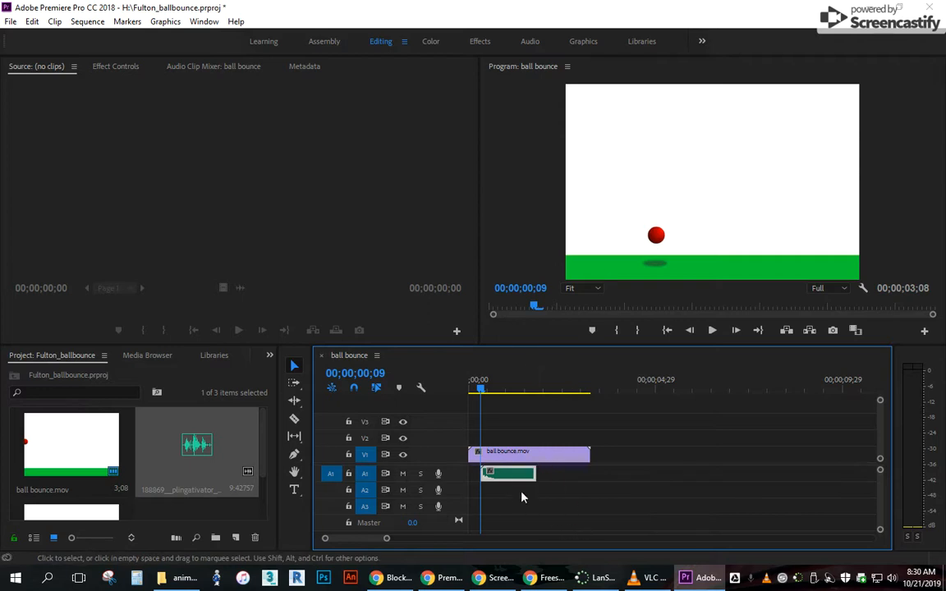
mouse_move(483, 391)
mouse_down()
mouse_move(474, 389)
mouse_move(523, 389)
mouse_move(485, 397)
mouse_up()
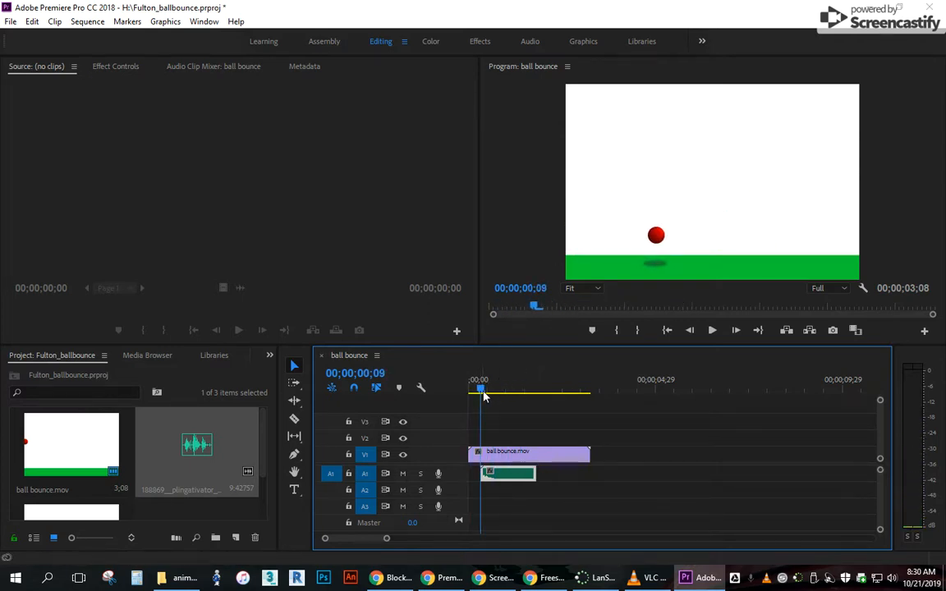
click(475, 387)
click(712, 331)
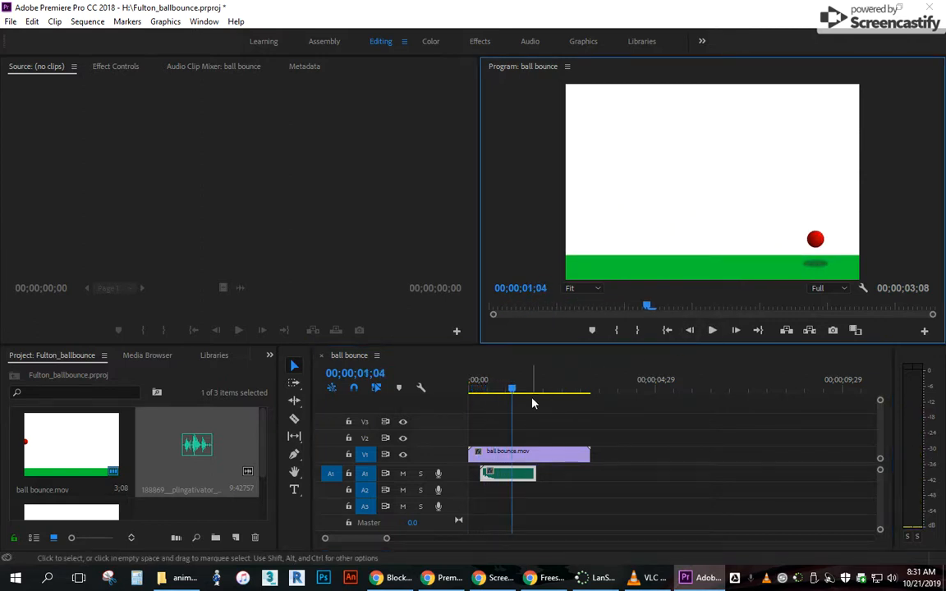
Replay the sequence repeatedly from the start to check the trimmed boing's timing against the ball's first bounce.
drag(511, 389, 467, 391)
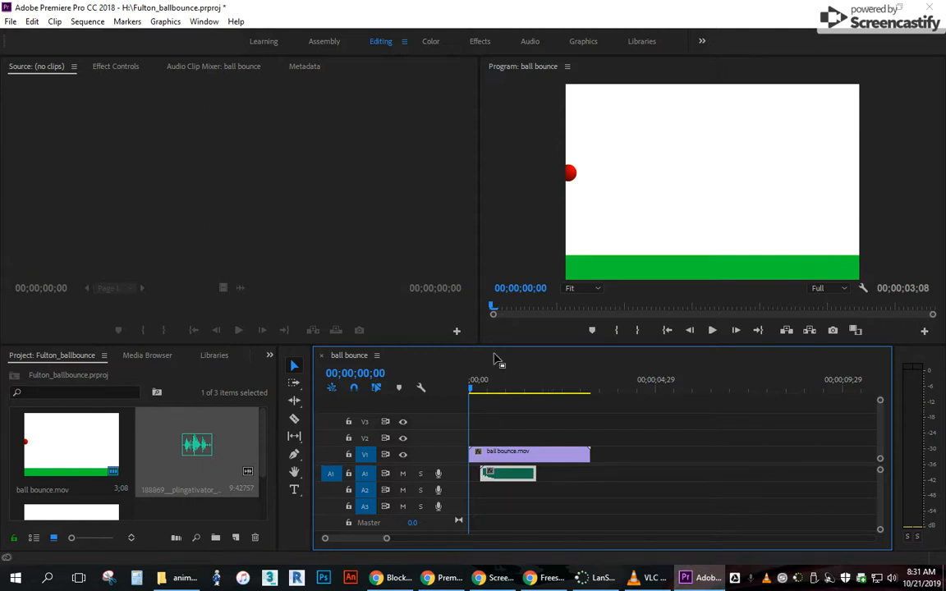
key(space)
key(space)
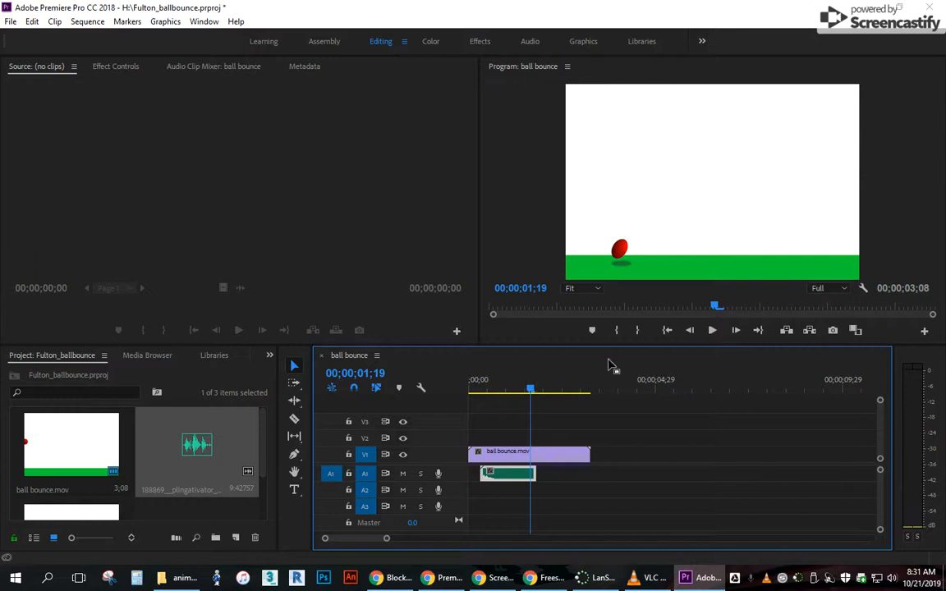
drag(530, 392, 469, 392)
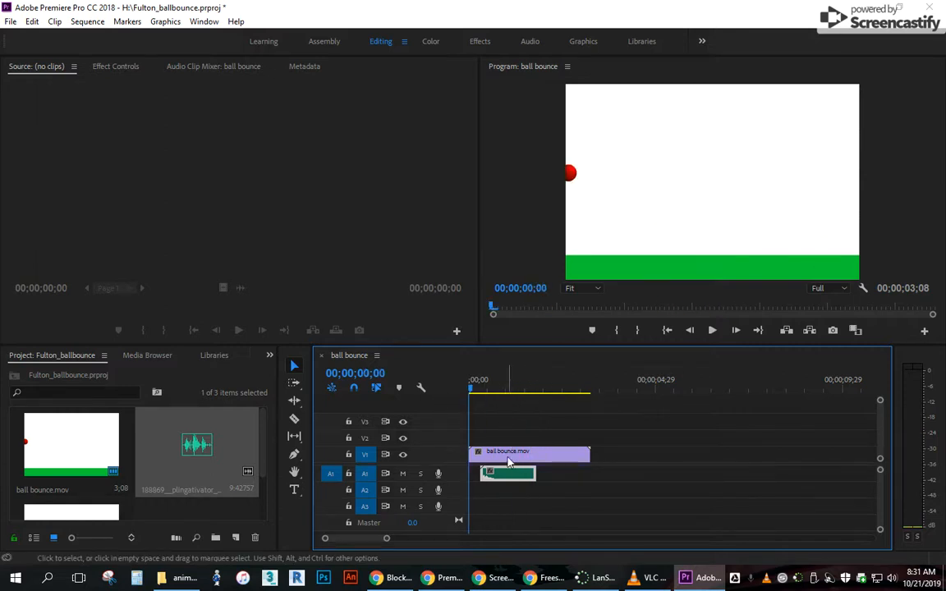
mouse_move(382, 539)
mouse_down()
mouse_move(392, 543)
mouse_move(369, 539)
mouse_up()
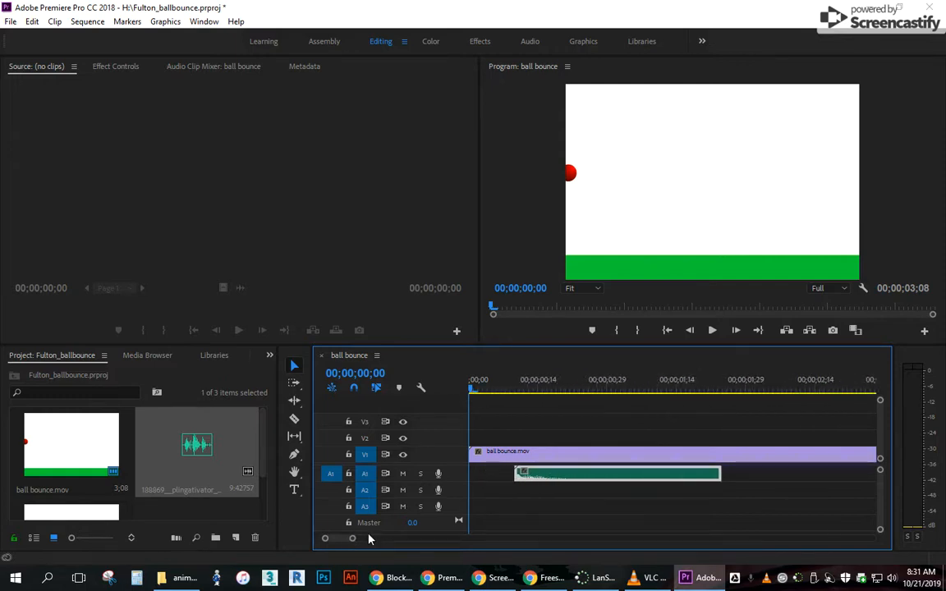
click(364, 539)
drag(355, 540, 359, 541)
key(space)
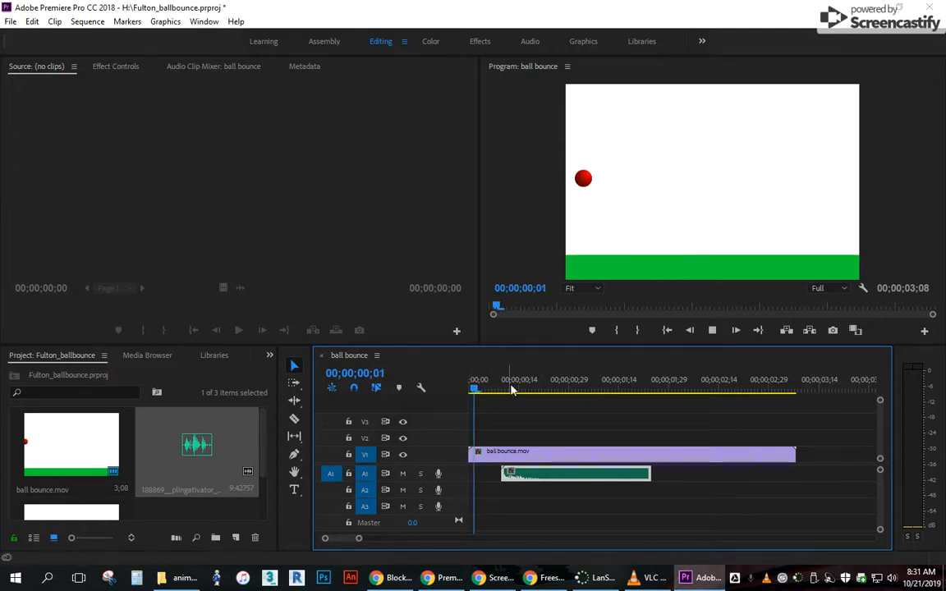
click(689, 332)
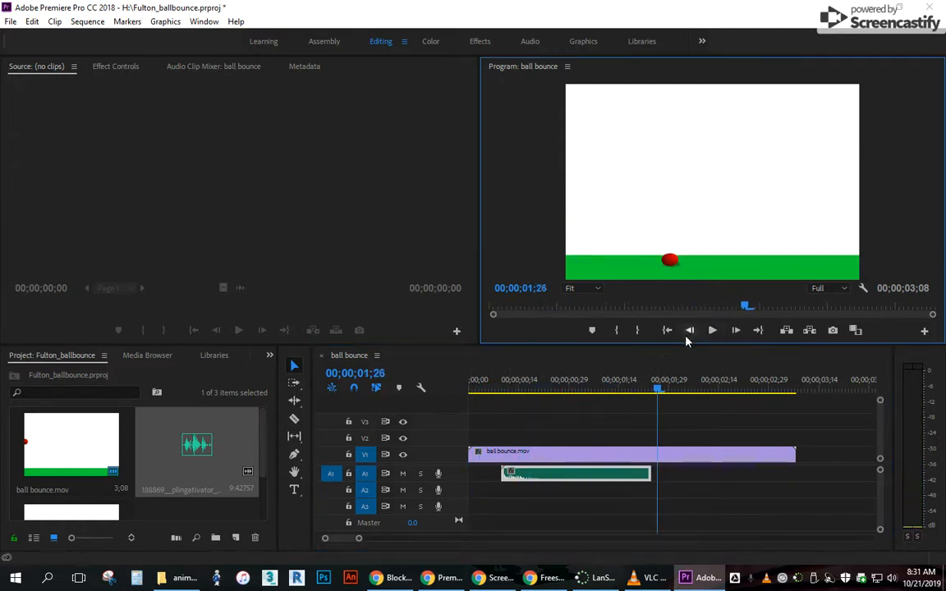
click(689, 330)
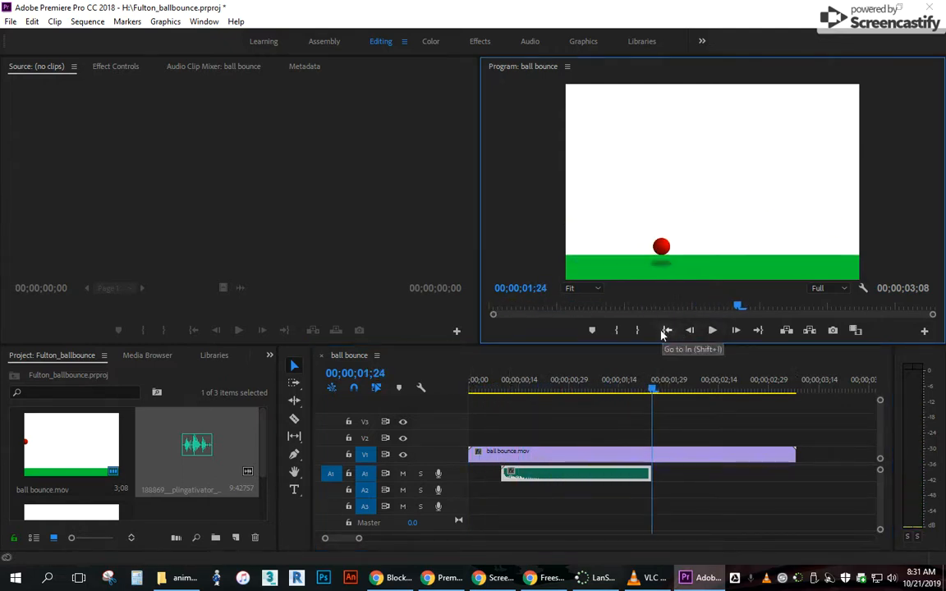
click(666, 330)
key(space)
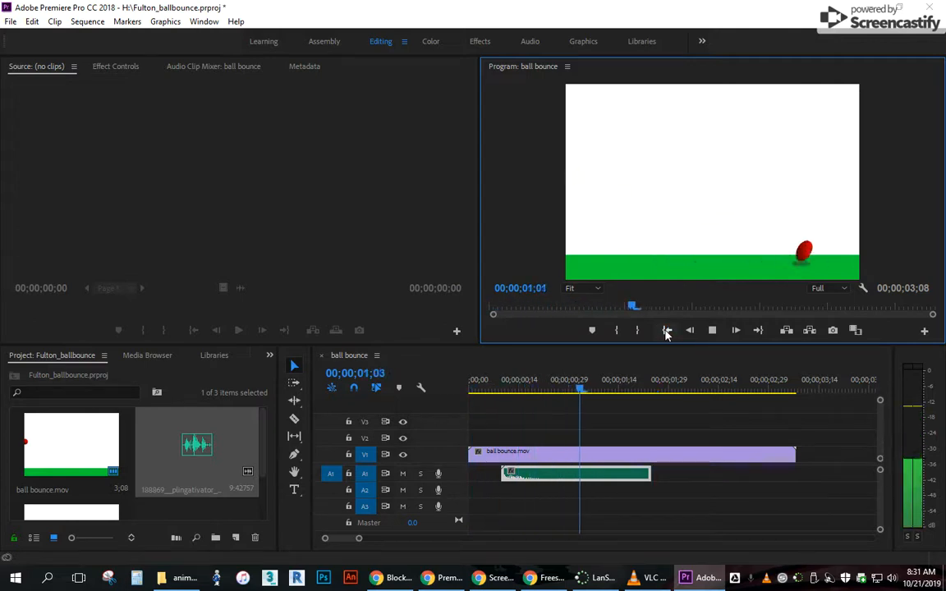
click(667, 330)
key(space)
click(667, 330)
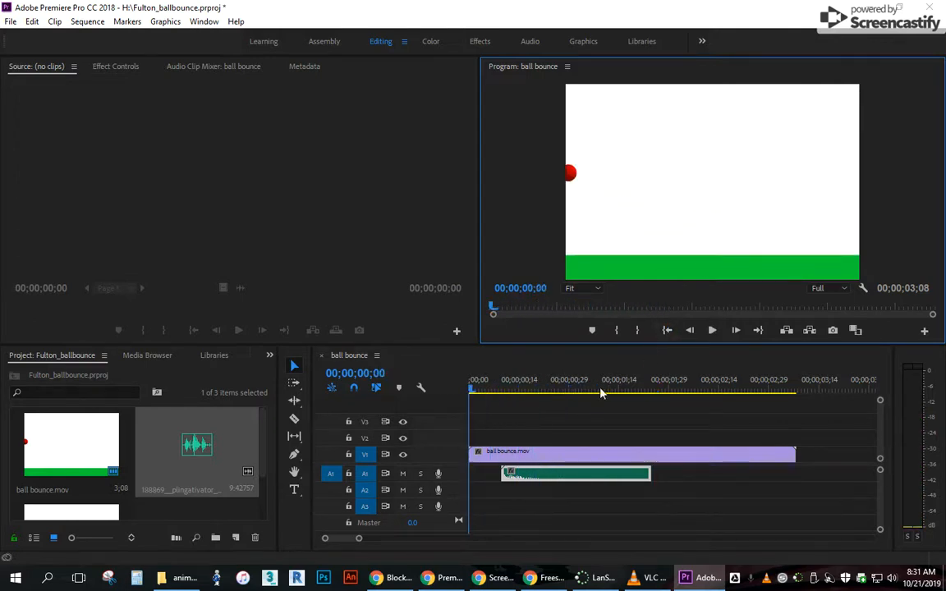
Move the boing clip to start about 13 frames into the sequence and replay from the start.
click(539, 482)
drag(546, 480, 555, 482)
key(space)
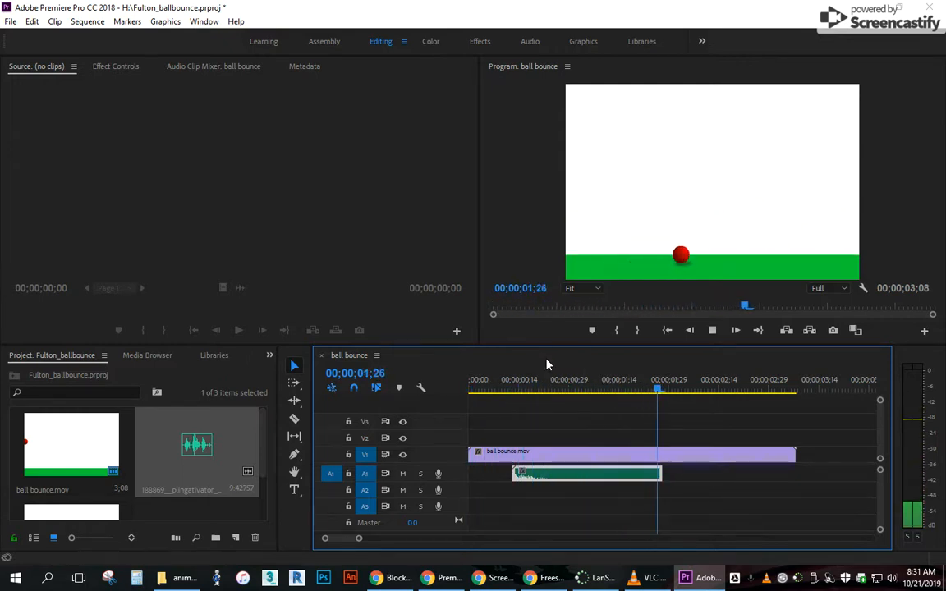
click(667, 330)
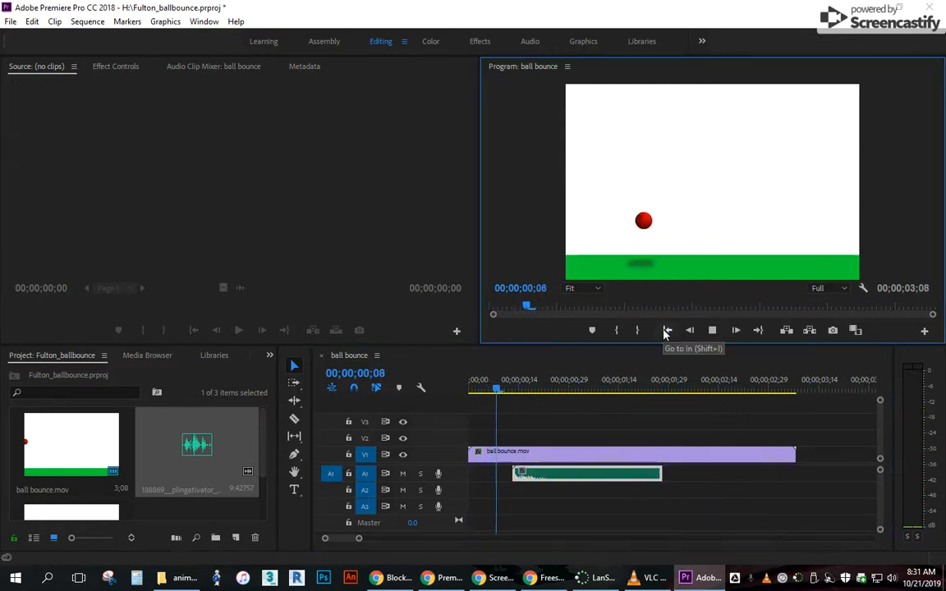
Place a second instance of the boing sound on track A2, starting about 26 frames into the sequence.
click(667, 330)
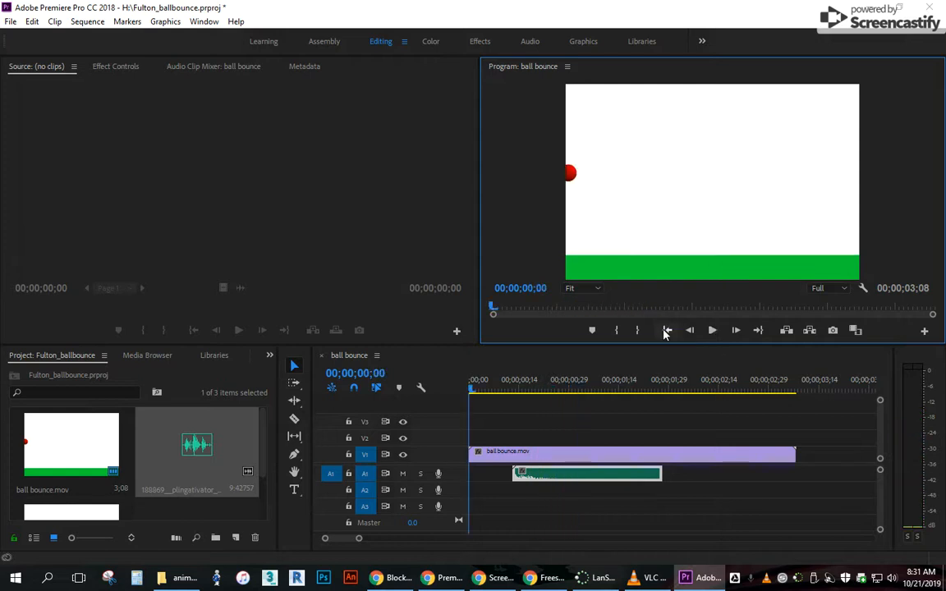
right_click(566, 479)
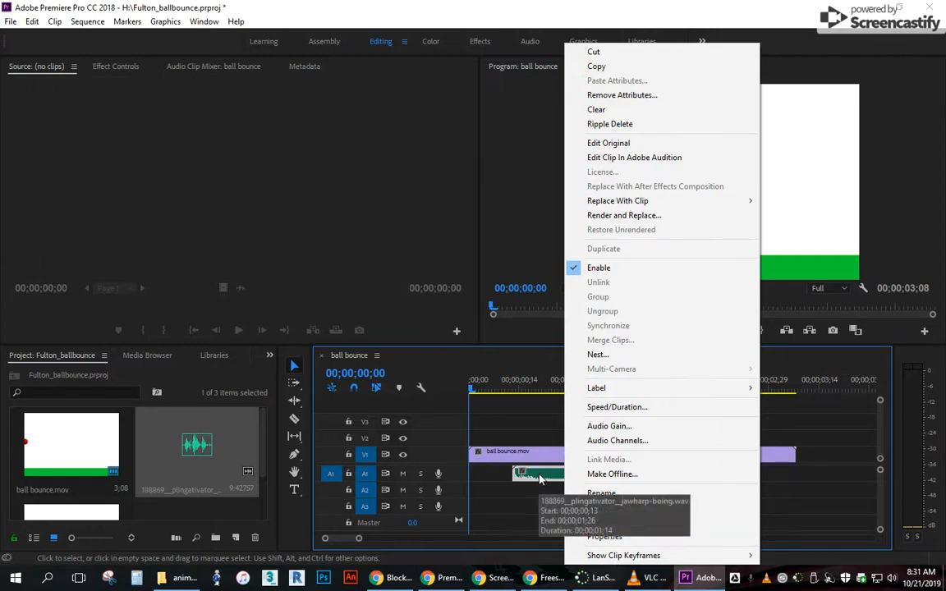
click(597, 67)
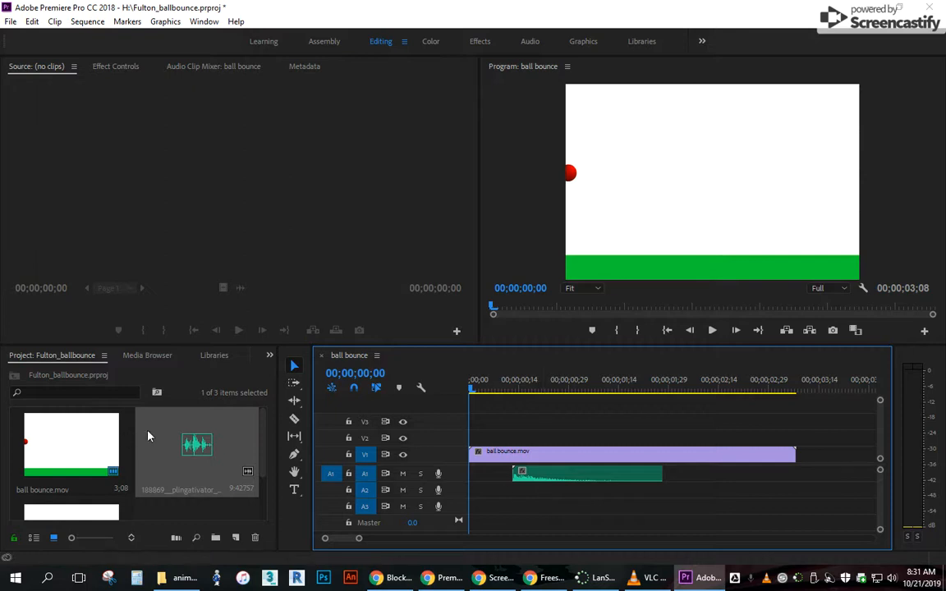
click(554, 482)
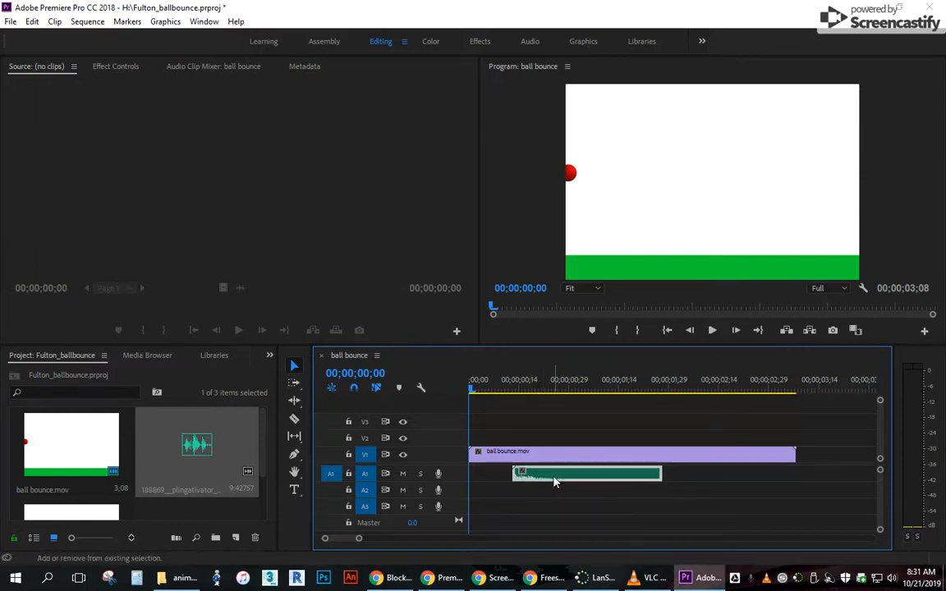
mouse_move(555, 482)
mouse_down()
mouse_move(559, 495)
mouse_move(553, 474)
mouse_up()
drag(197, 447, 565, 496)
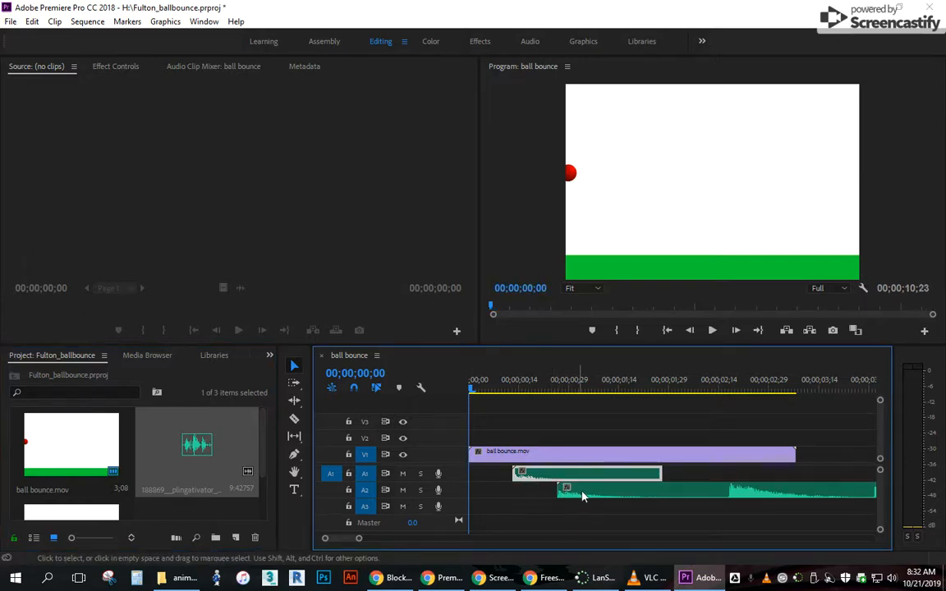
Replay the sequence from the start to check the A2 boing's timing against the ball's second bounce.
click(714, 331)
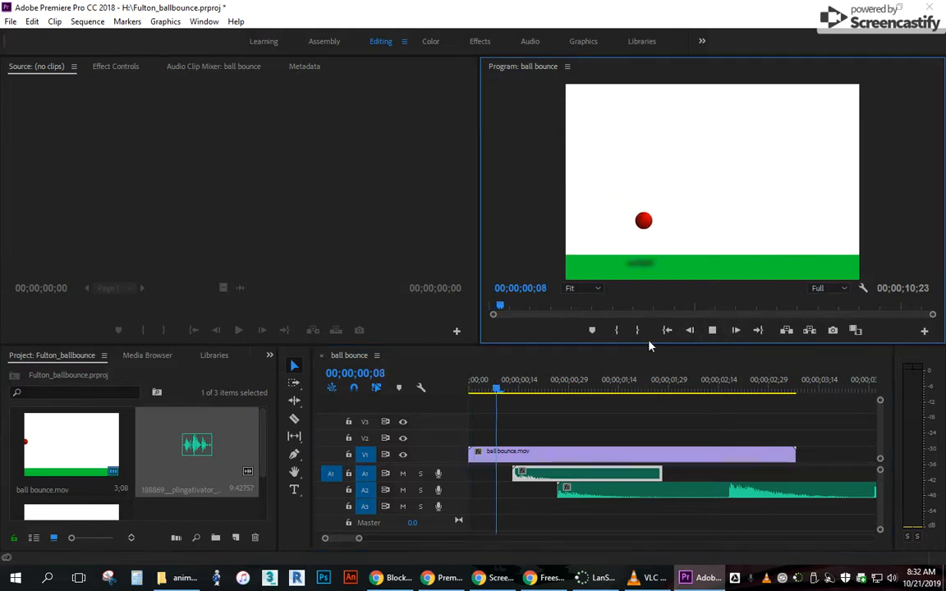
click(712, 330)
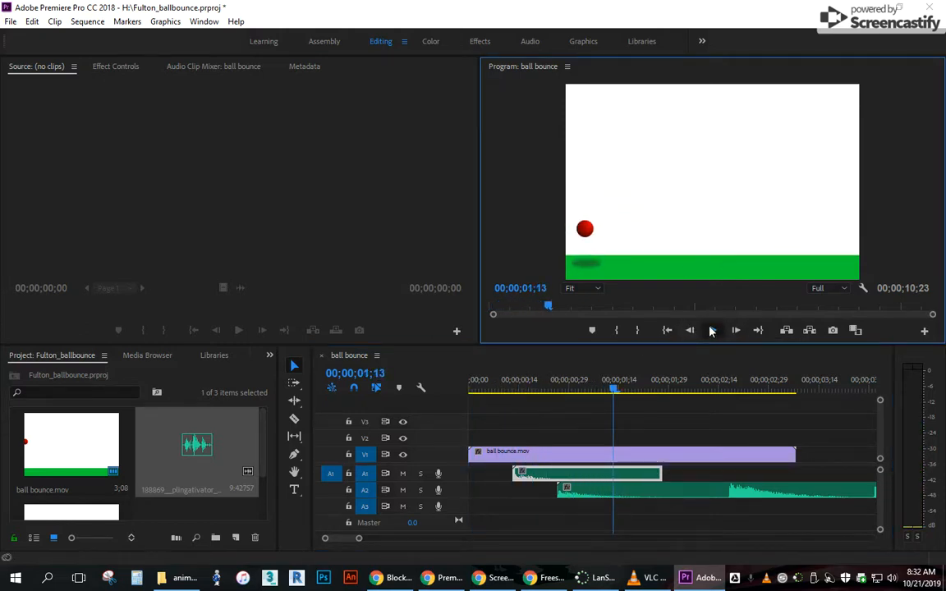
click(711, 330)
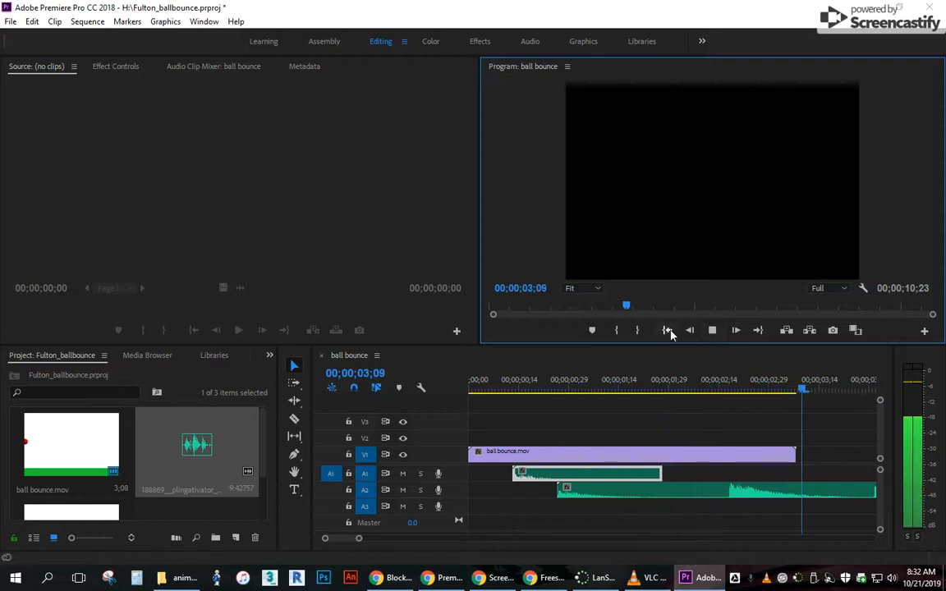
click(667, 330)
click(712, 330)
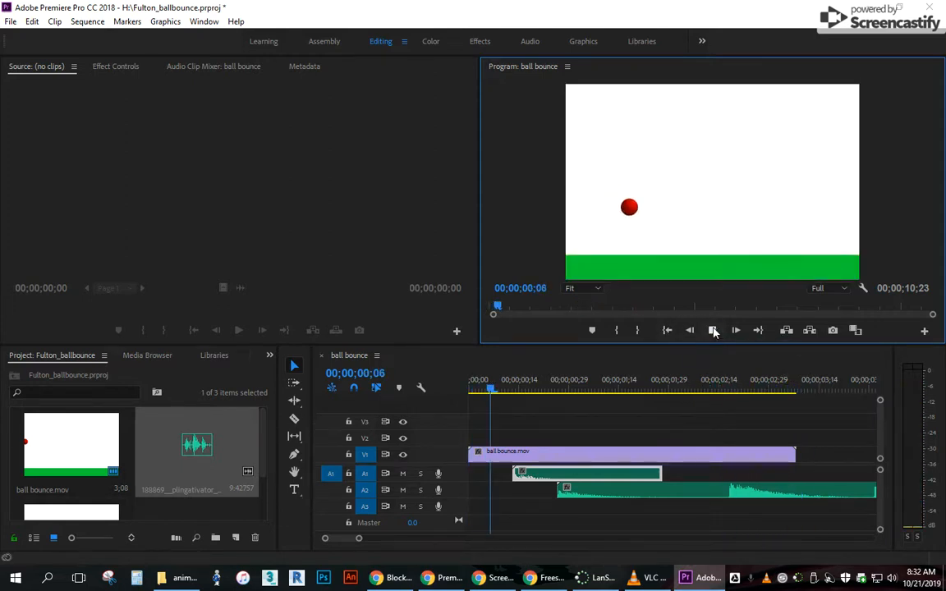
click(712, 330)
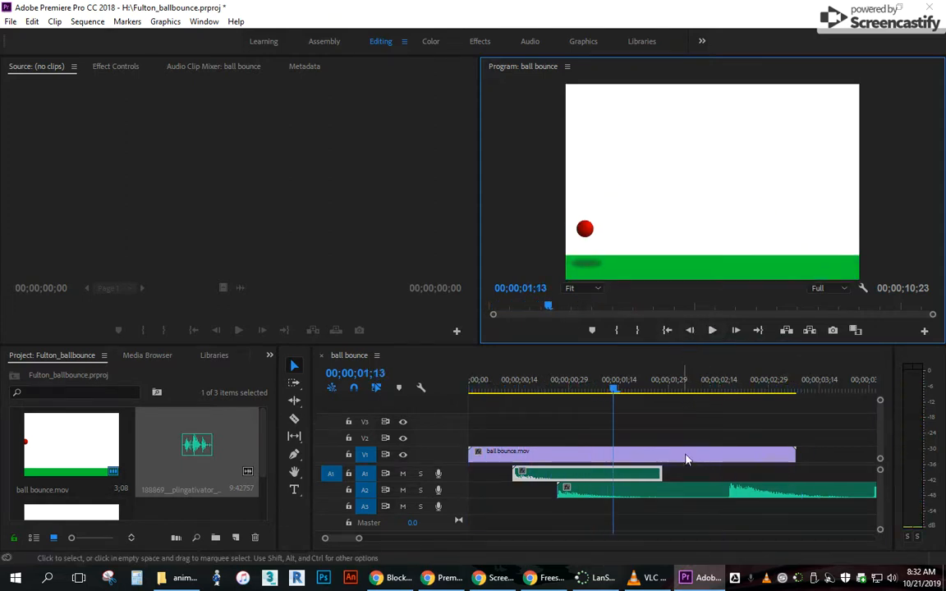
Shift the A2 boing clip to start about 1 second 1 frame into the sequence and replay from the start.
drag(630, 495, 653, 493)
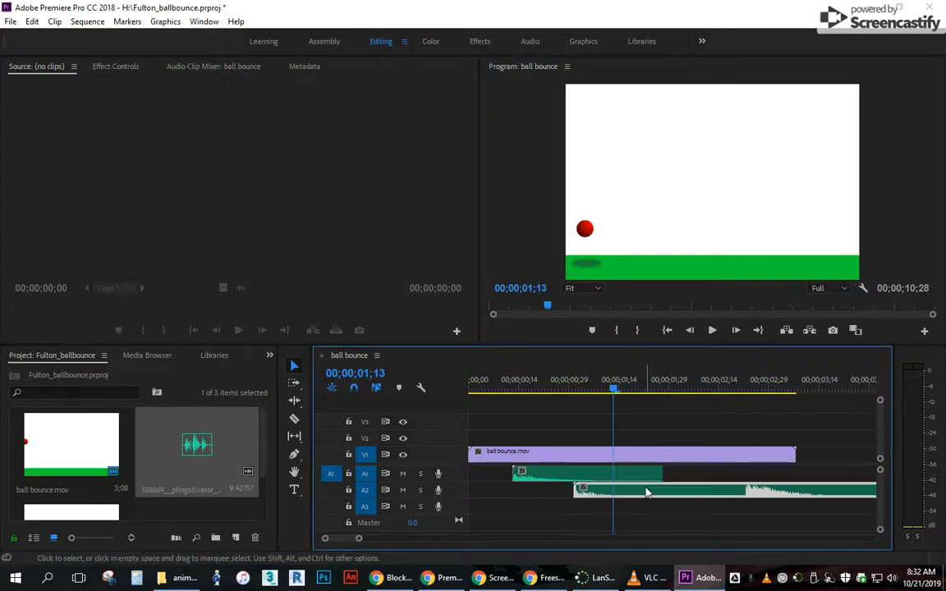
click(666, 331)
click(713, 330)
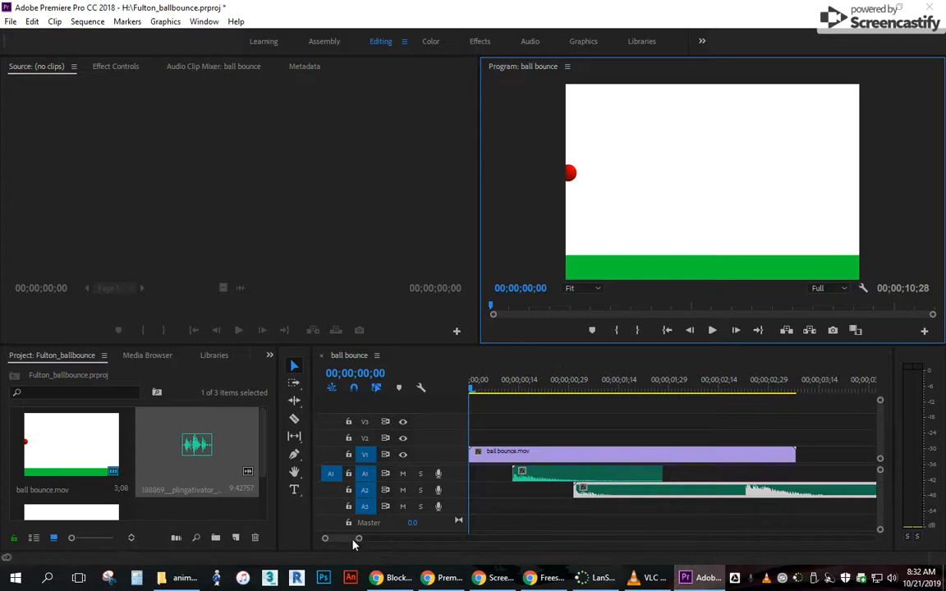
Trim the end of the A2 boing clip to just before its second boing and play the result.
scroll(357, 543, down, 3)
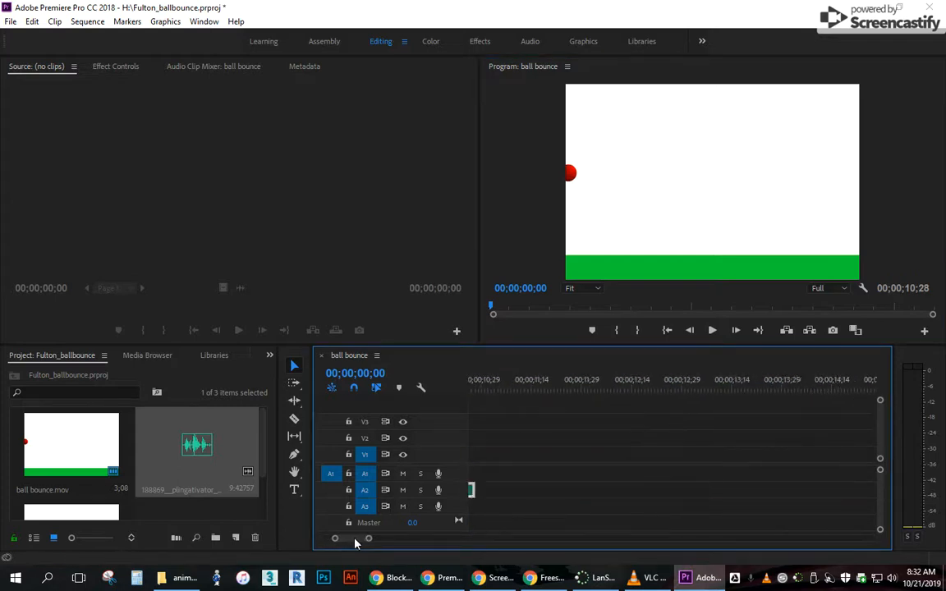
scroll(357, 542, up, 3)
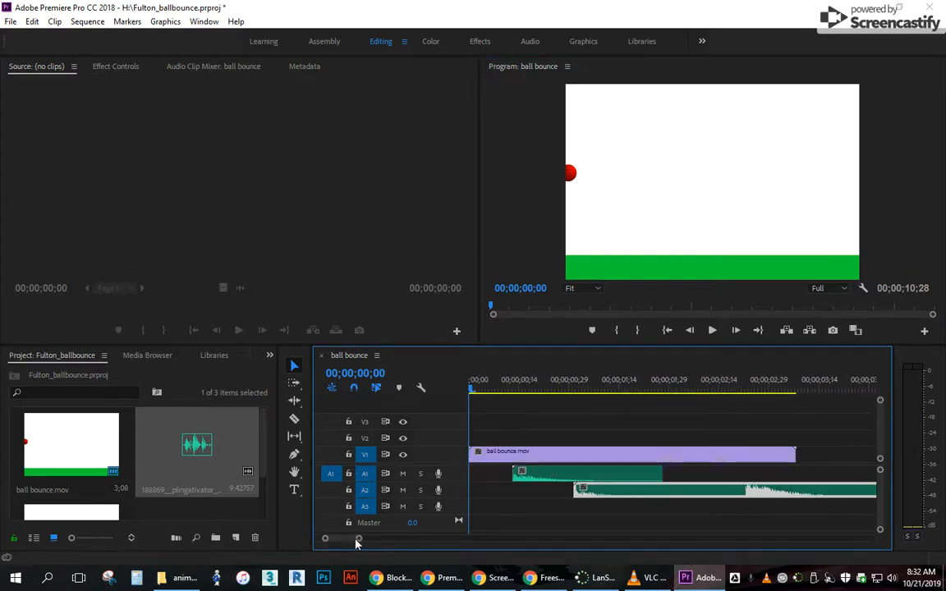
drag(357, 543, 391, 541)
drag(819, 489, 545, 490)
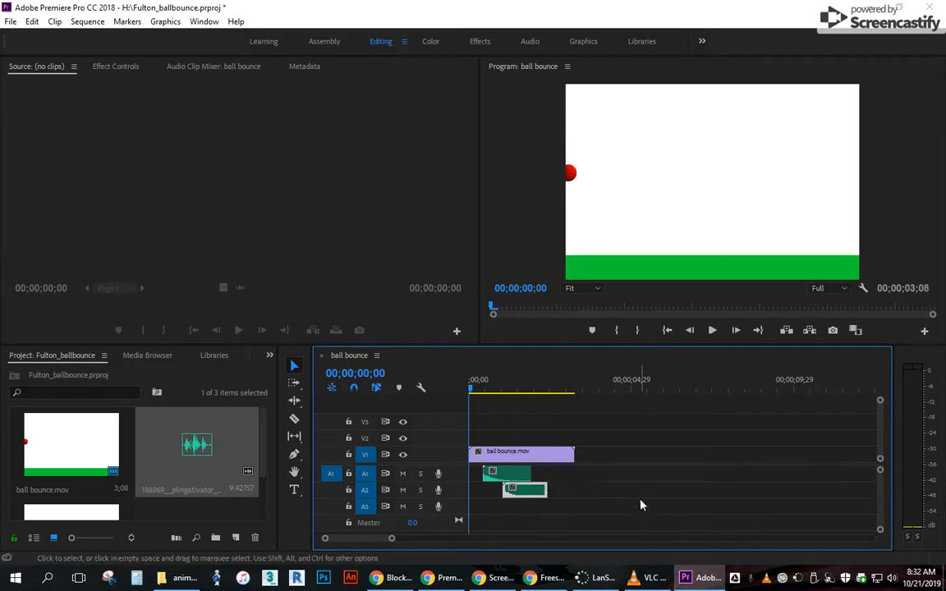
click(712, 331)
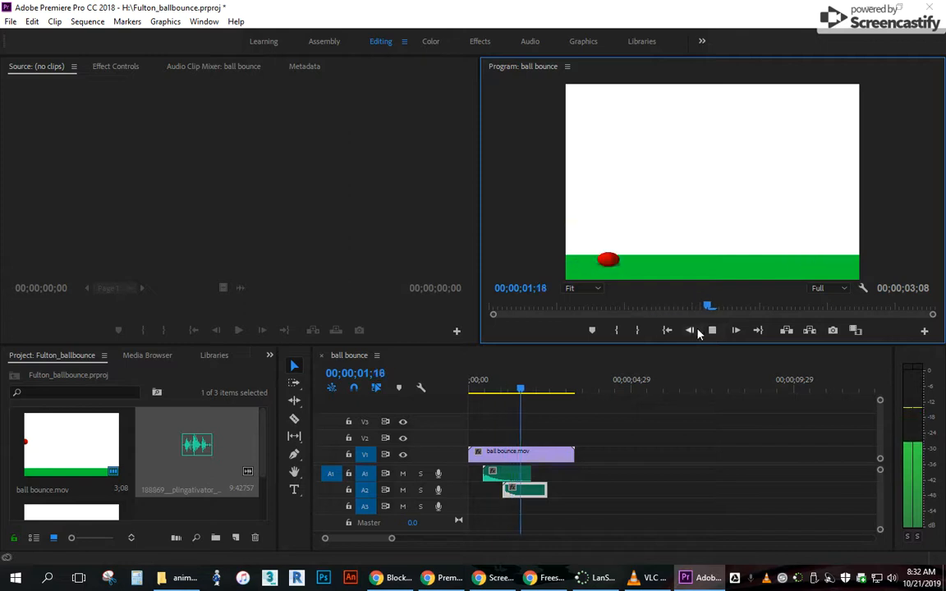
click(712, 331)
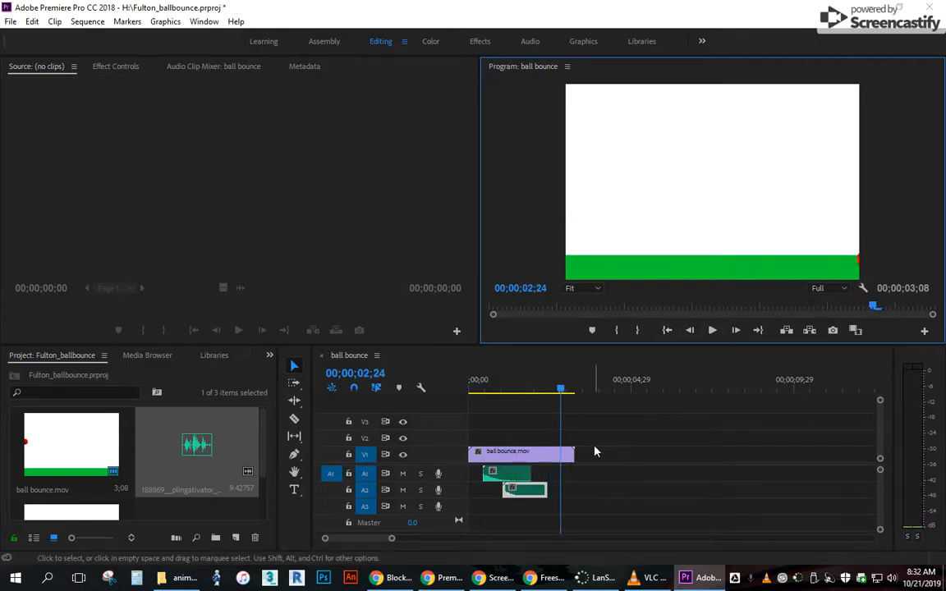
click(503, 578)
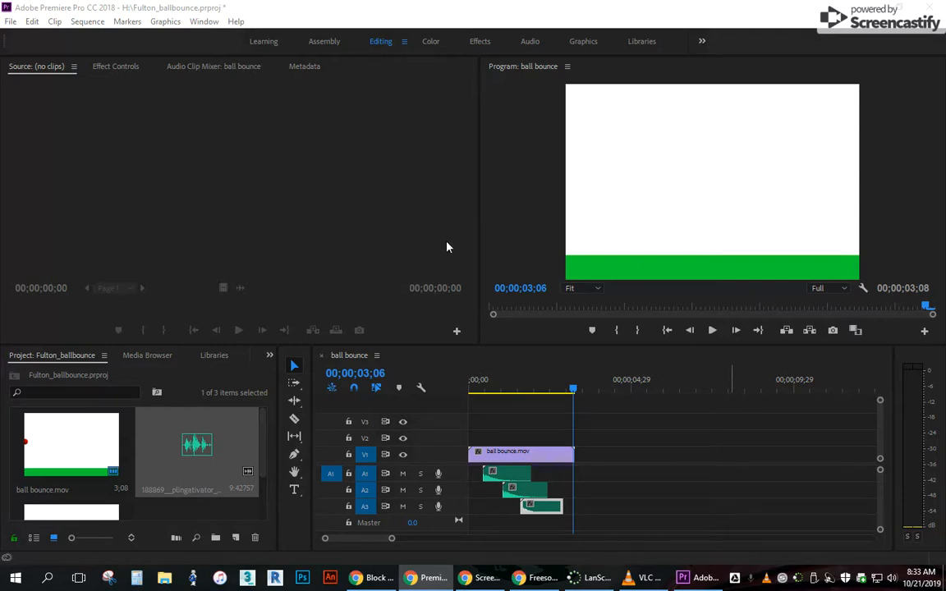
Play the whole sequence from the start to check the three boing clips against the bounces, and return to the start.
click(574, 391)
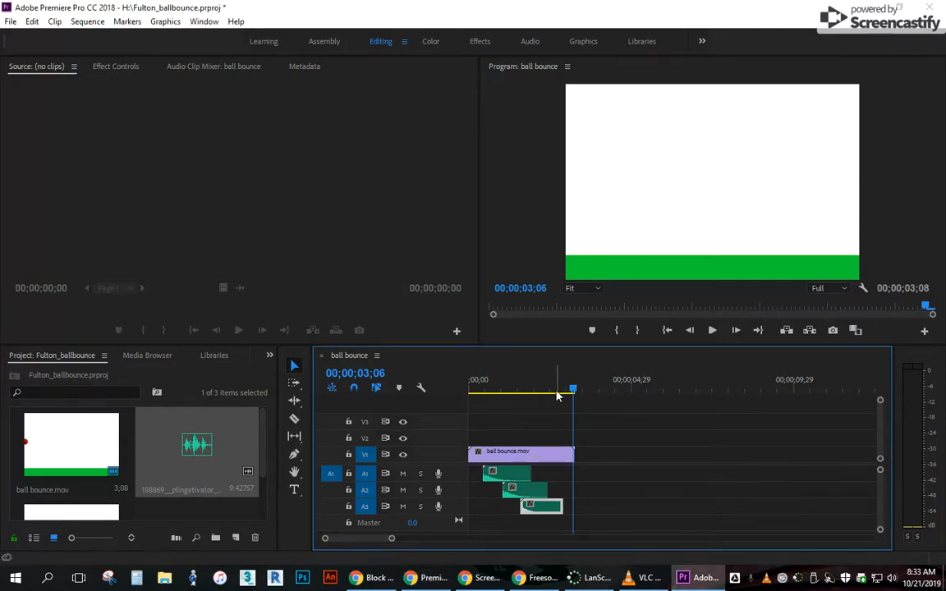
drag(575, 393, 423, 391)
click(713, 331)
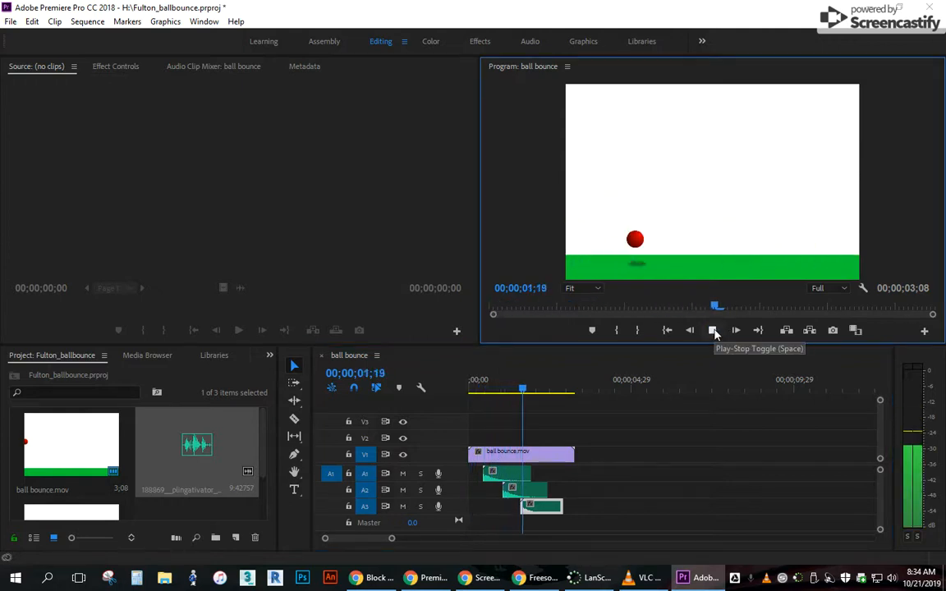
click(667, 331)
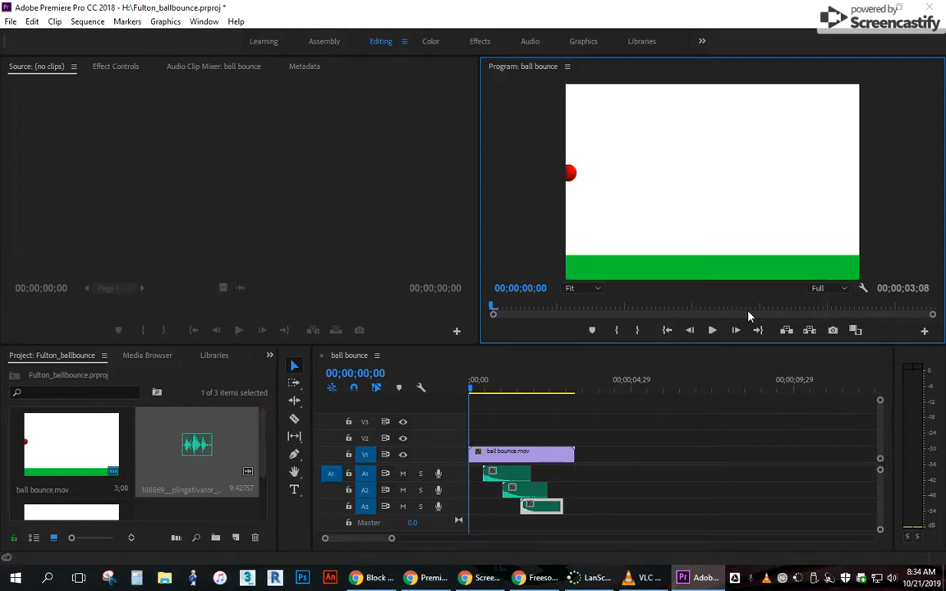
Open the media export settings for the ball bounce sequence and set the format to H.264.
click(10, 22)
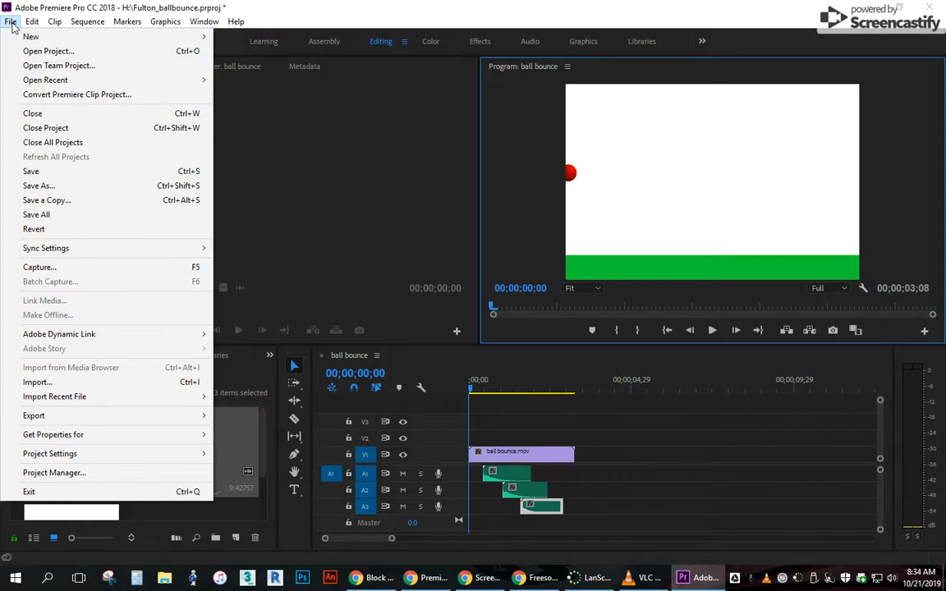
mouse_move(112, 416)
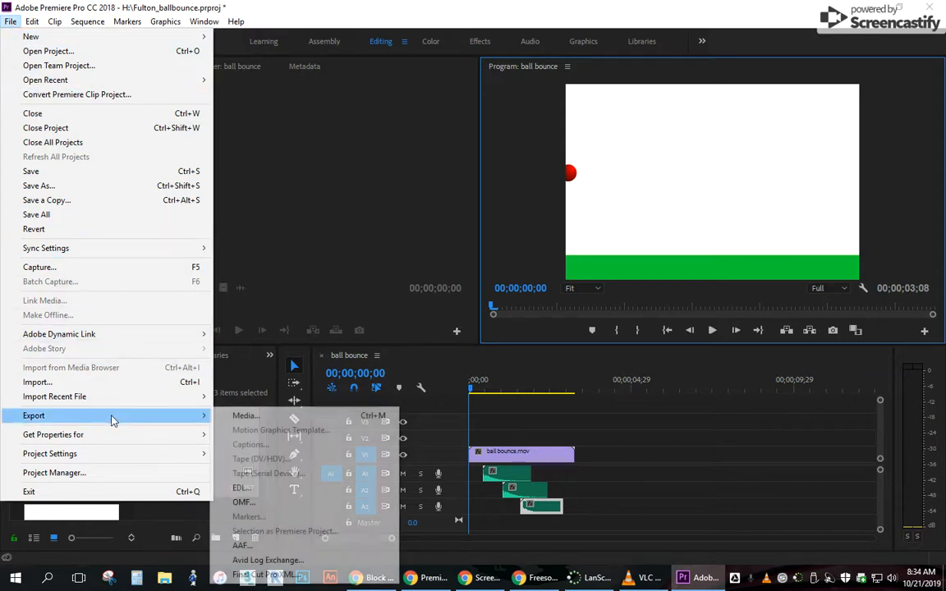
click(280, 418)
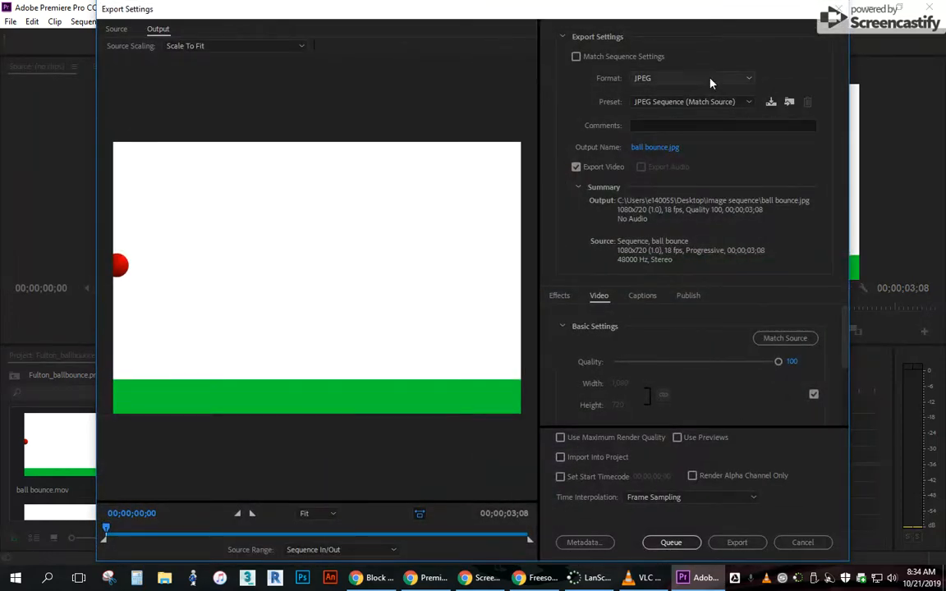
click(751, 81)
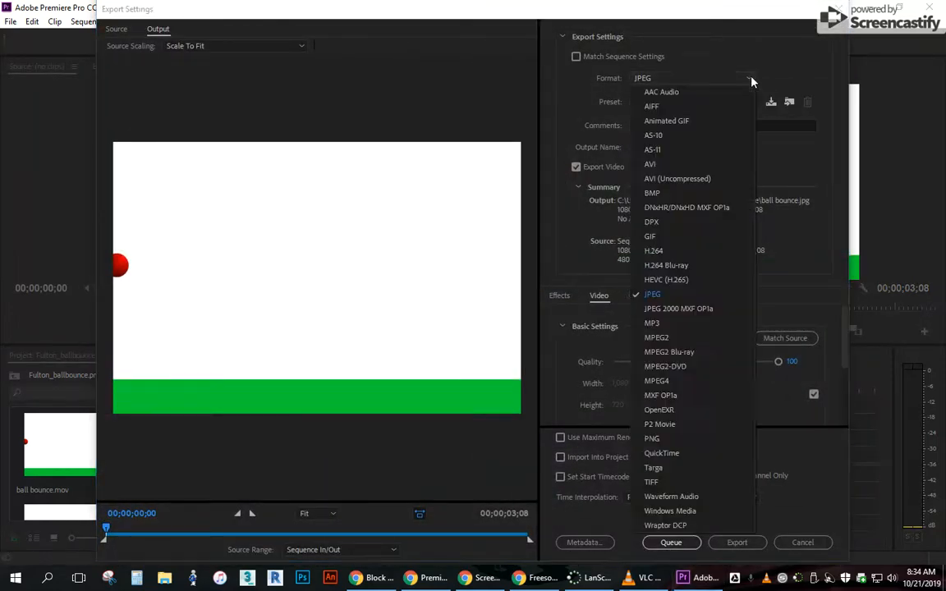
click(657, 253)
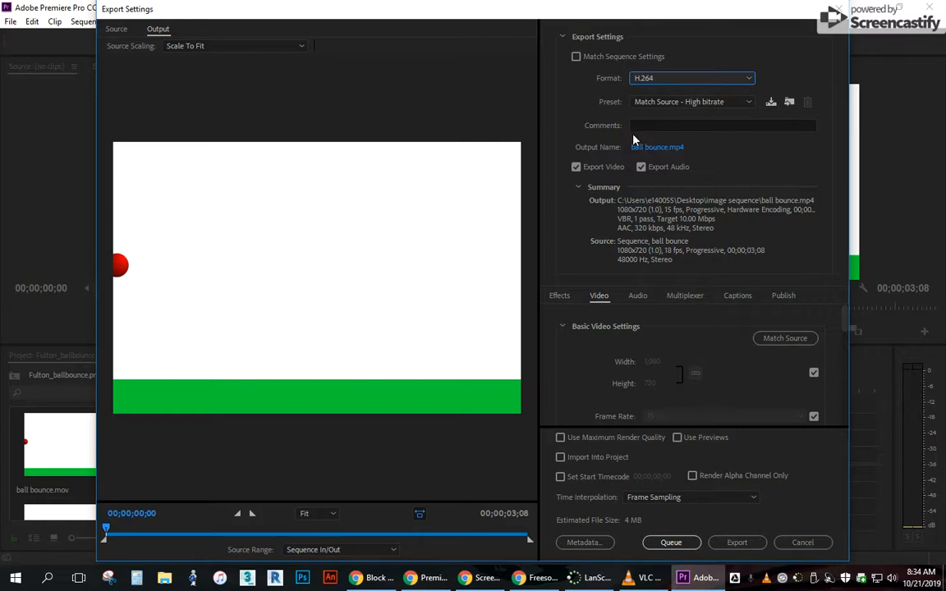
Apply the YouTube 1080p HD preset and export the sequence.
click(747, 103)
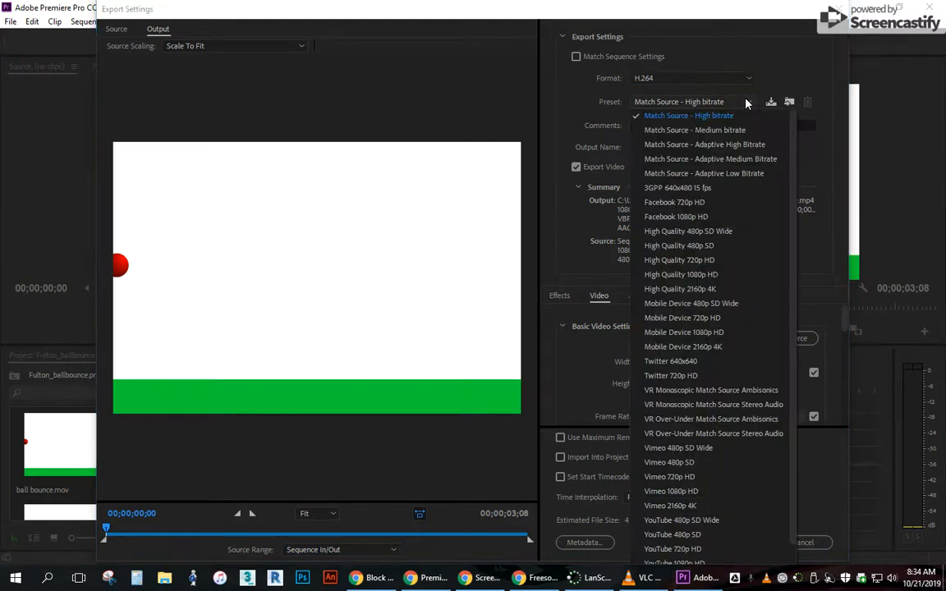
scroll(689, 411, down, 1)
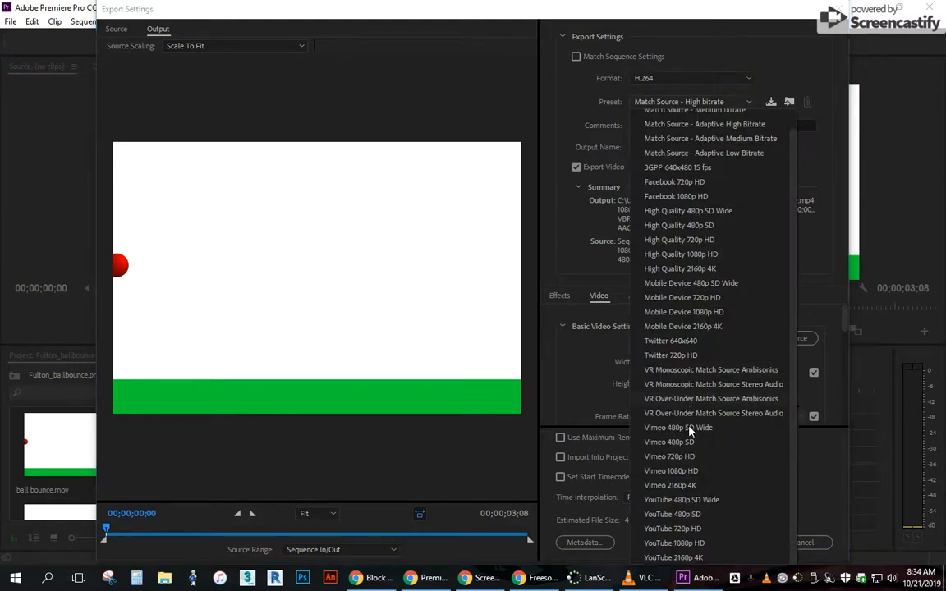
click(676, 545)
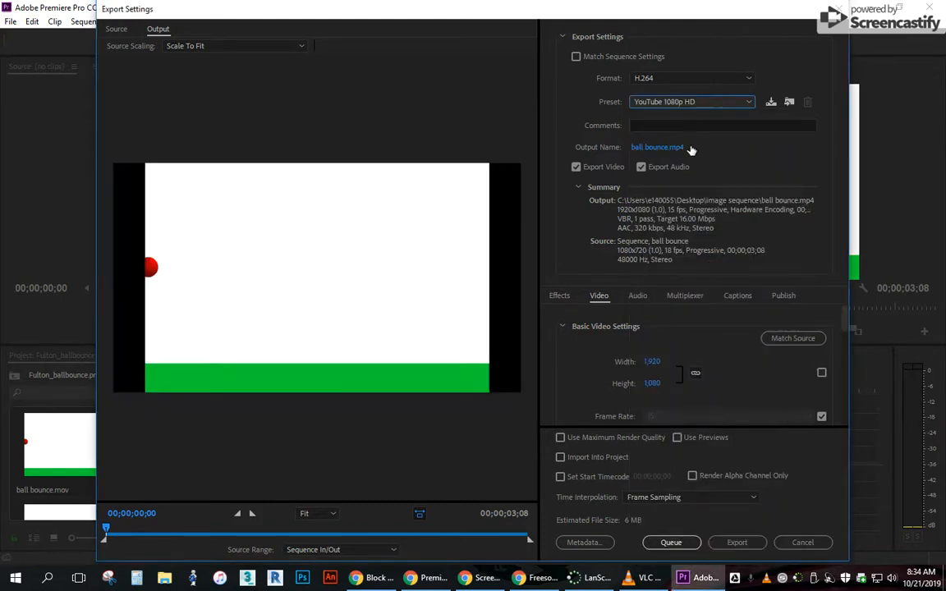
click(737, 542)
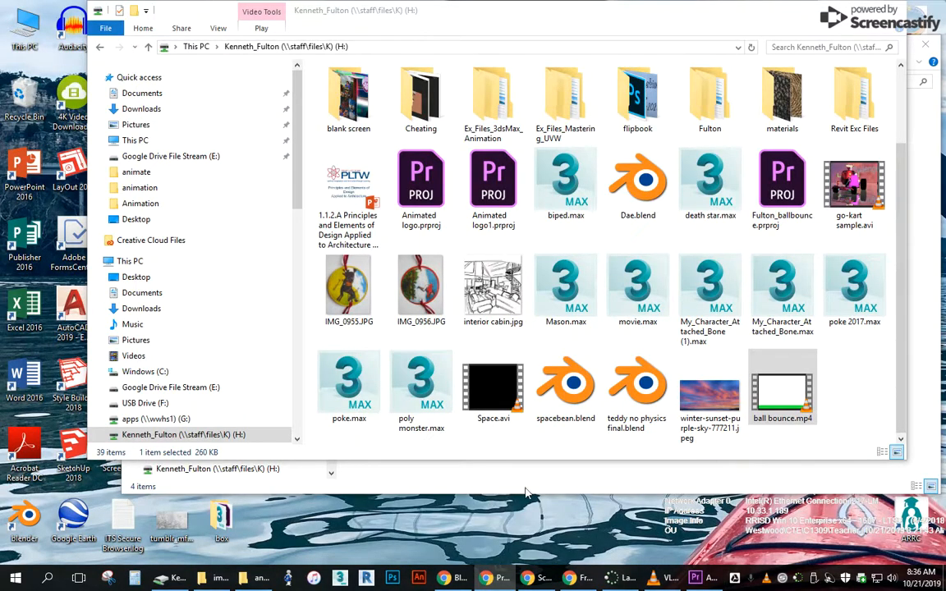
Open the exported ball bounce.mp4 from the H: drive in VLC media player to review it, and minimize the player.
click(771, 402)
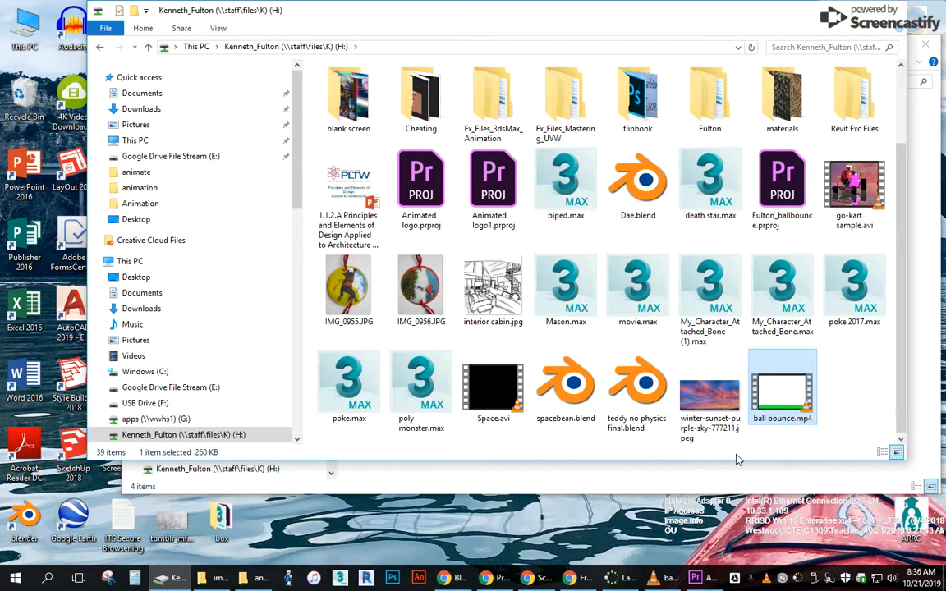
right_click(782, 404)
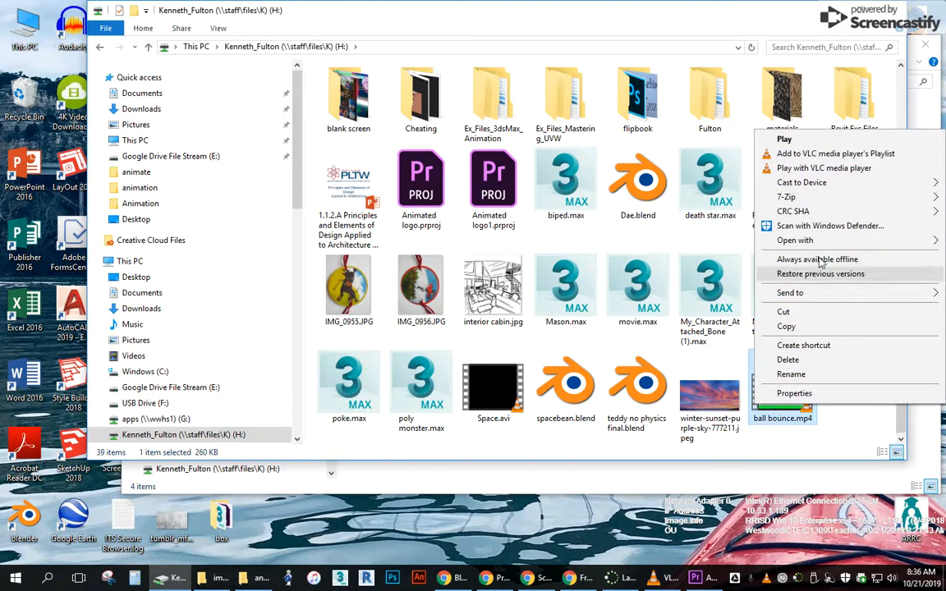
mouse_move(776, 240)
click(666, 245)
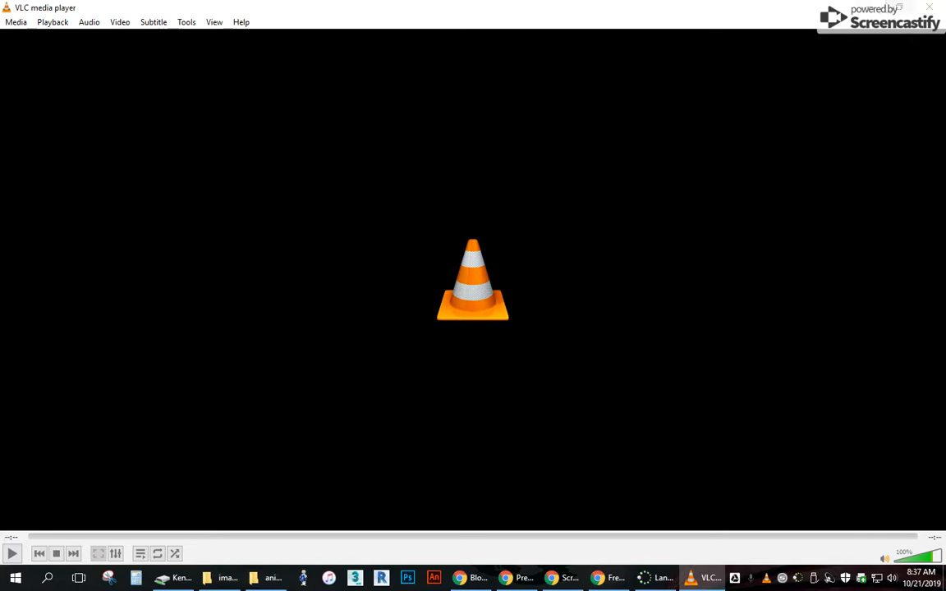
click(870, 7)
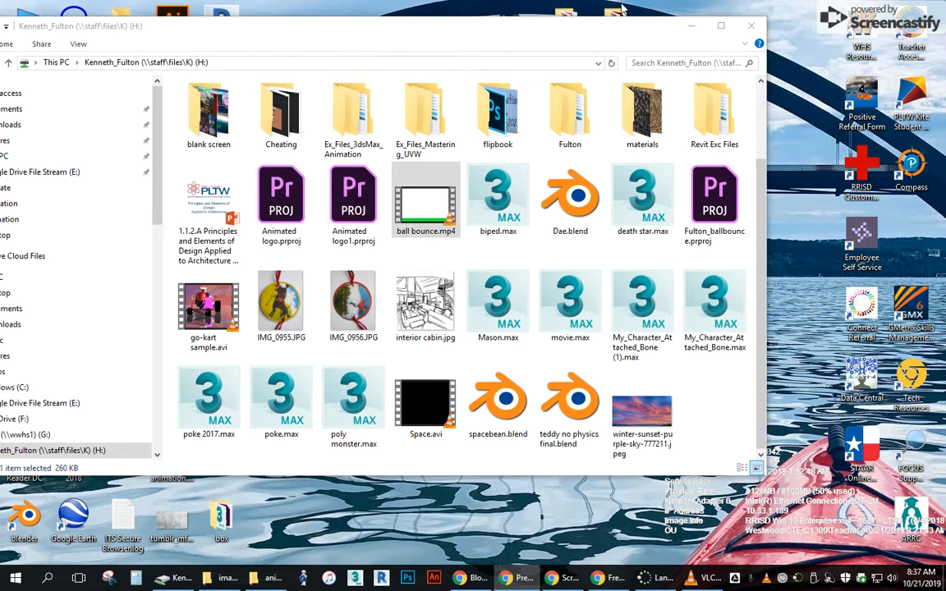
Look at ball bounce.mp4 in its H: drive folder once more and minimize the folder window.
click(692, 26)
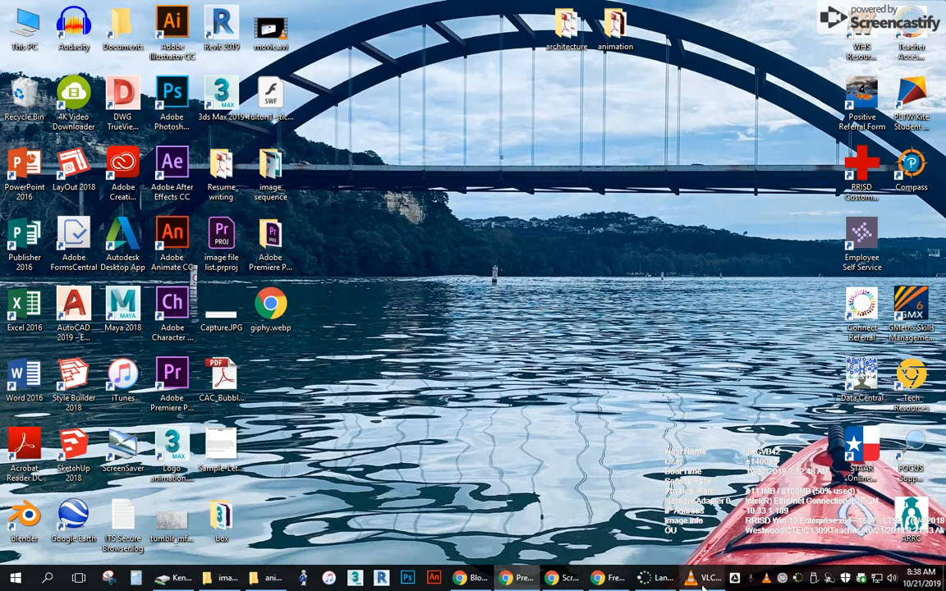
click(172, 577)
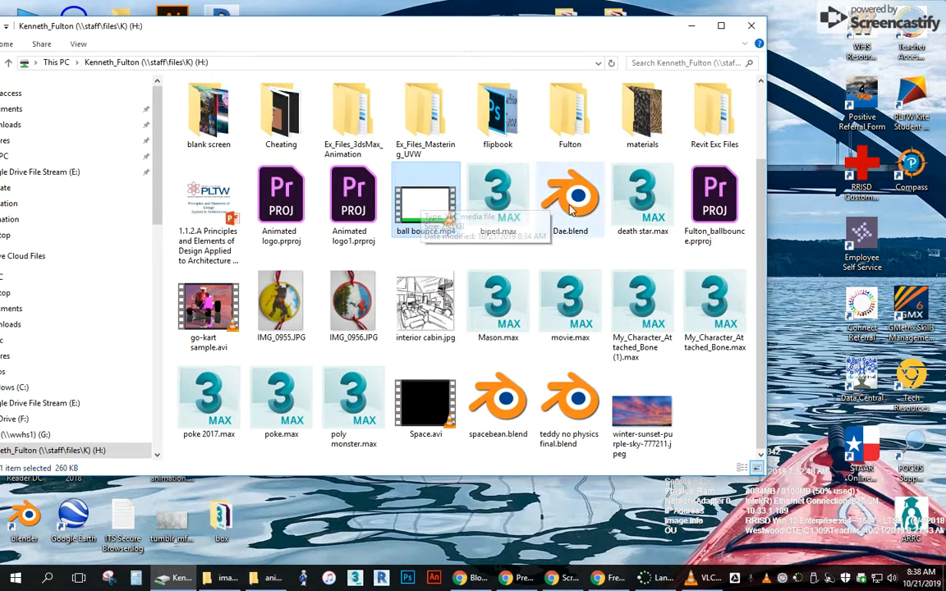
click(697, 27)
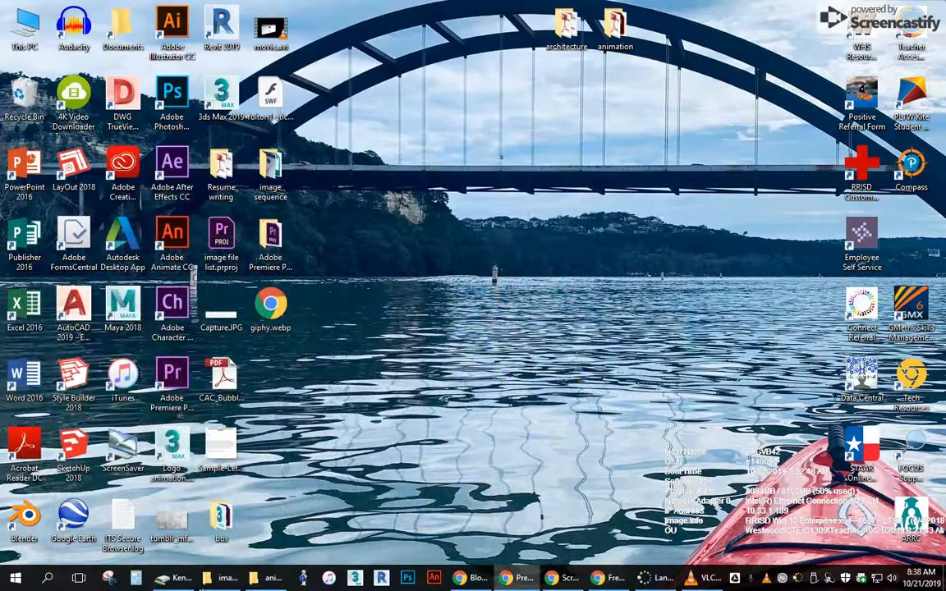